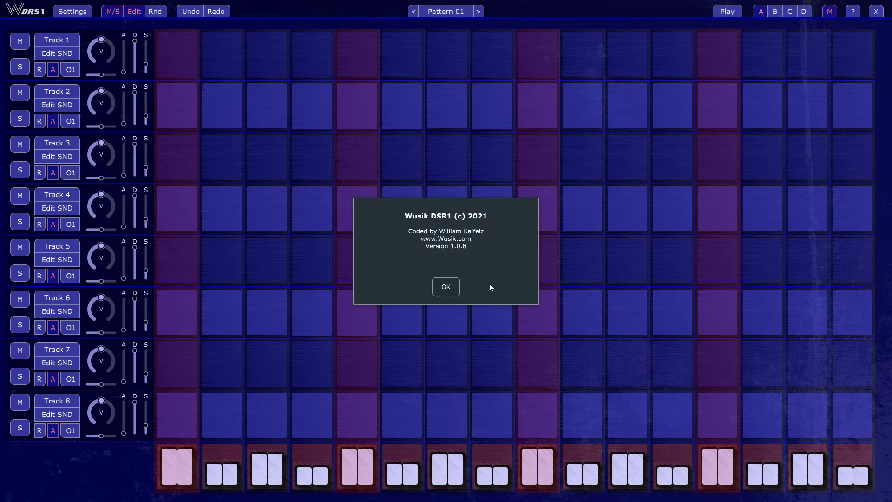
Dismiss the version notice, show the random controls and randomize Track 1's steps several times
click(456, 290)
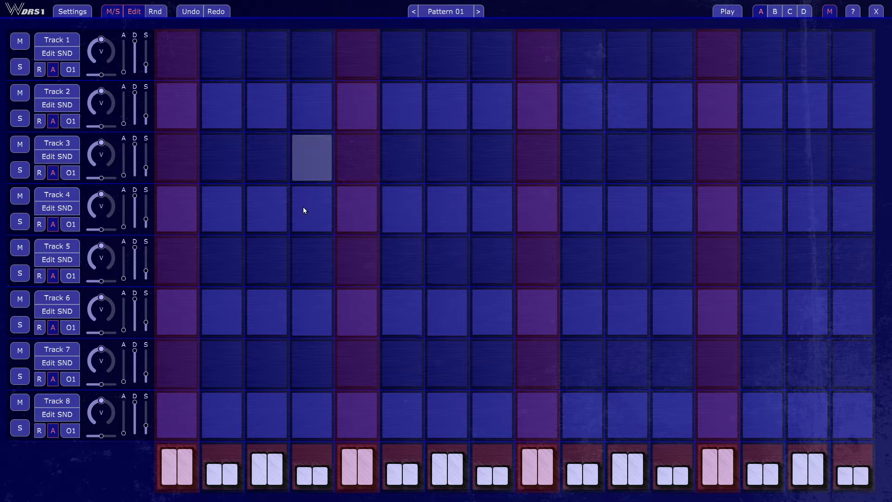
click(158, 12)
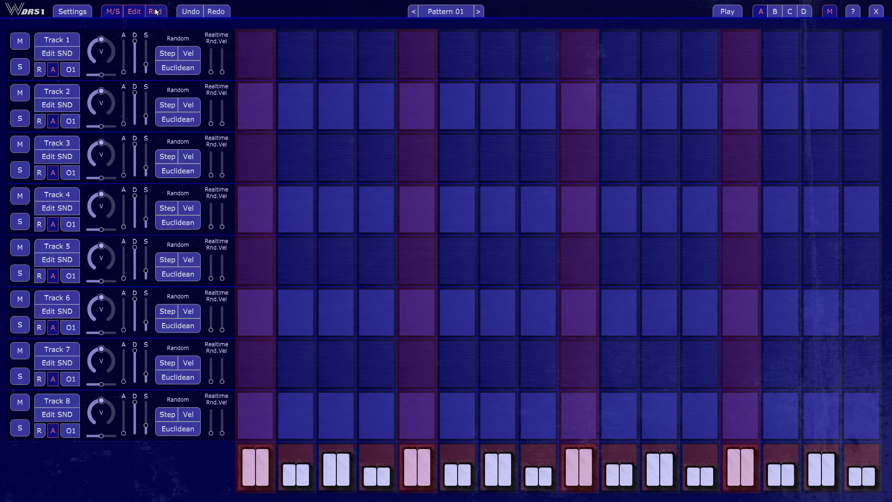
click(169, 54)
click(168, 53)
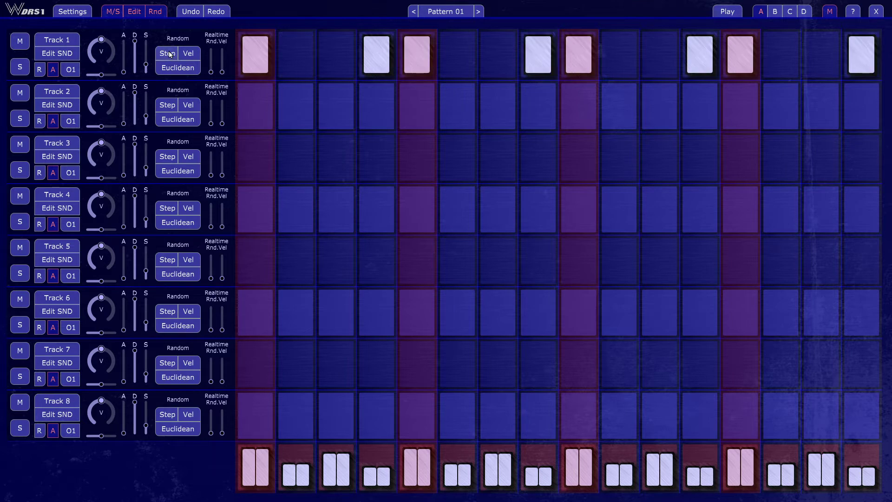
click(169, 54)
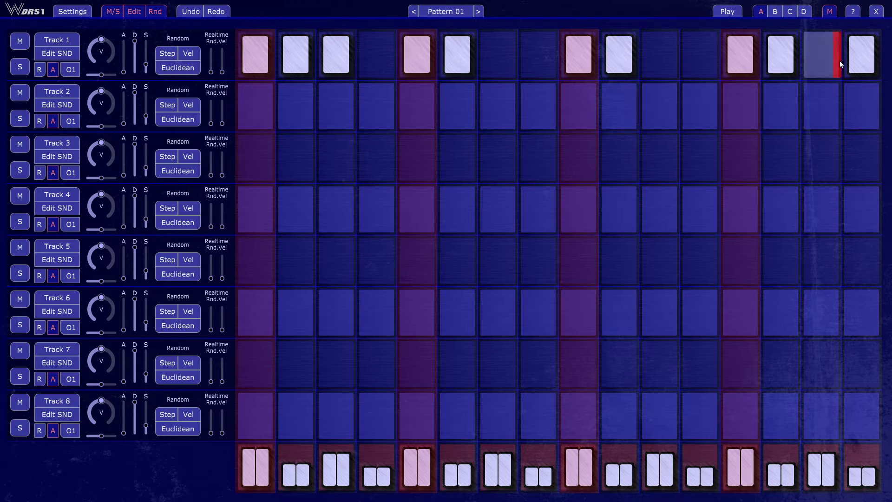
View Track 1's steps in variations B, C and D of Pattern 01
click(775, 12)
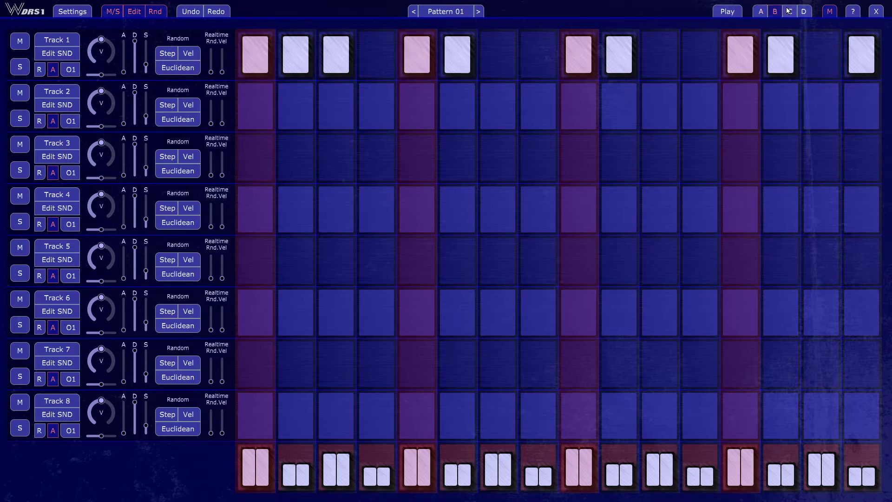
click(788, 10)
click(803, 11)
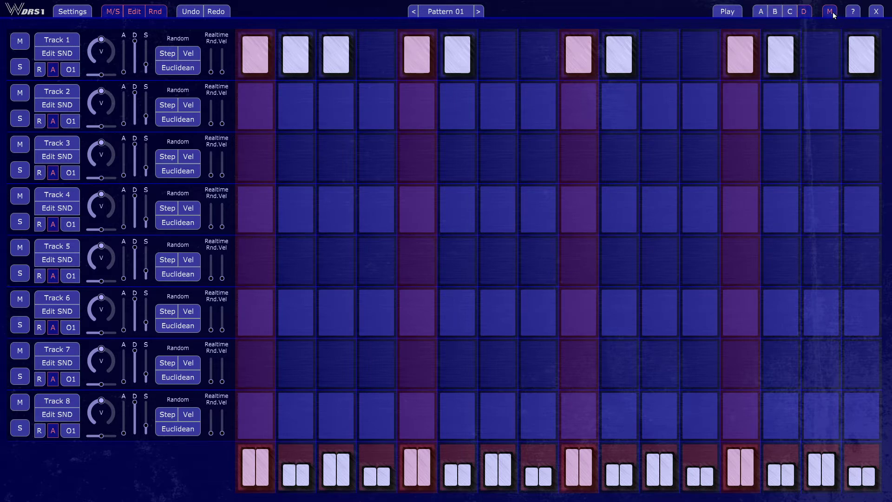
Randomize Track 1's steps with M off, compare variations C, B and A, and turn M back on
click(167, 53)
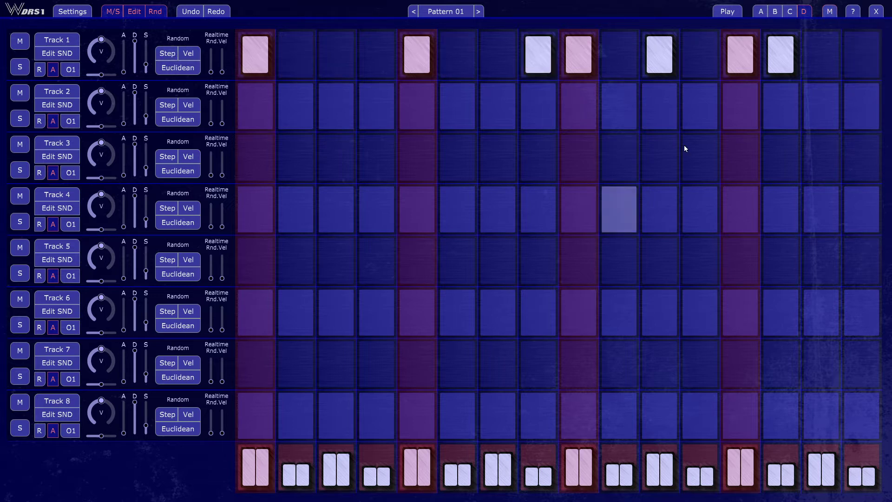
click(790, 11)
click(771, 13)
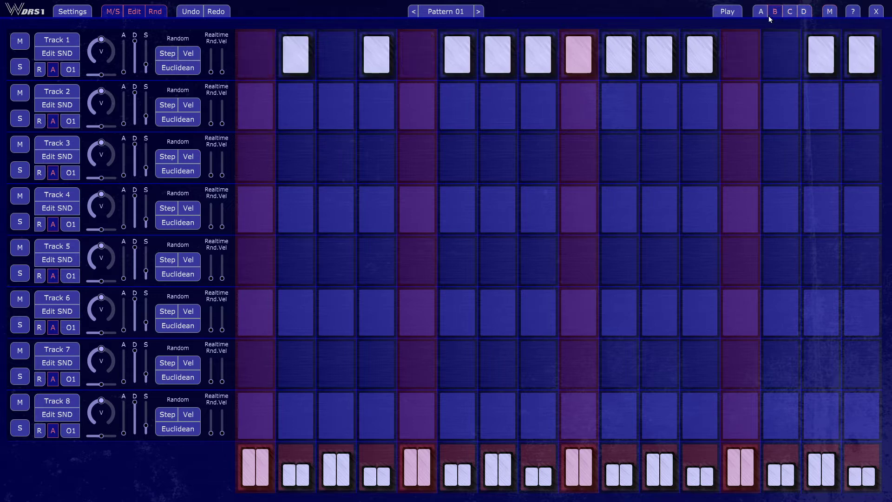
click(762, 13)
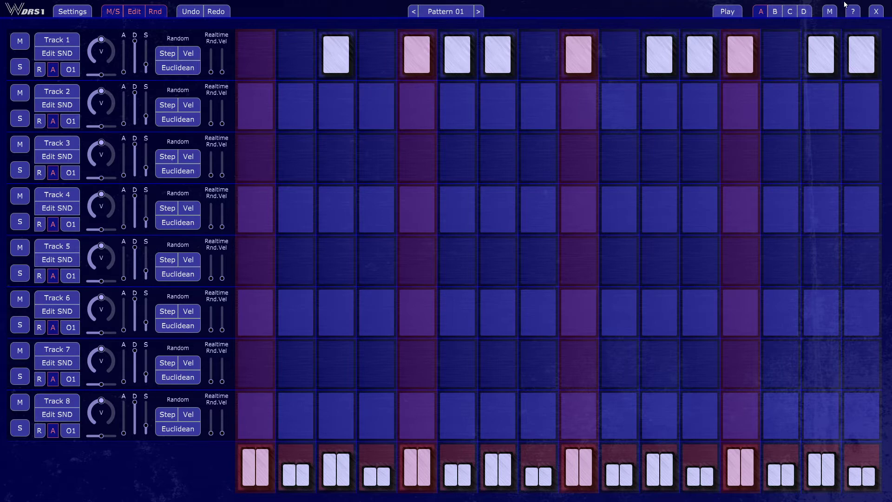
click(830, 11)
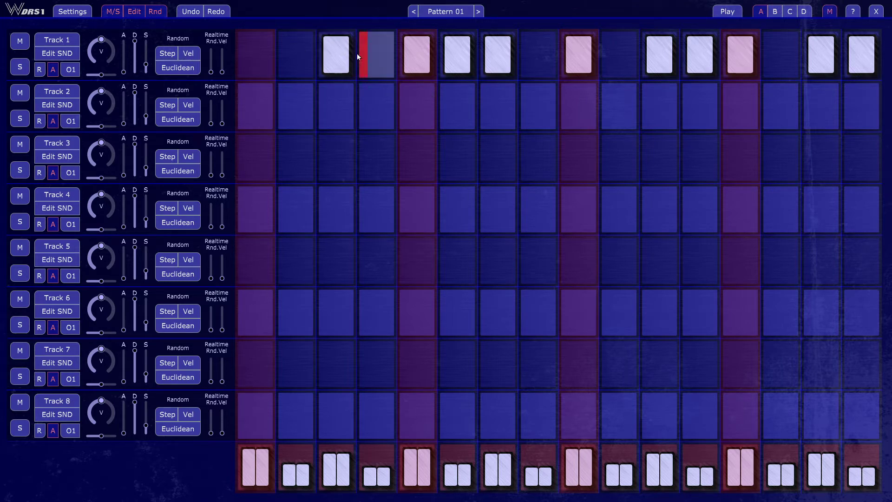
Randomize the step velocities of Track 1 repeatedly in variation A
click(188, 53)
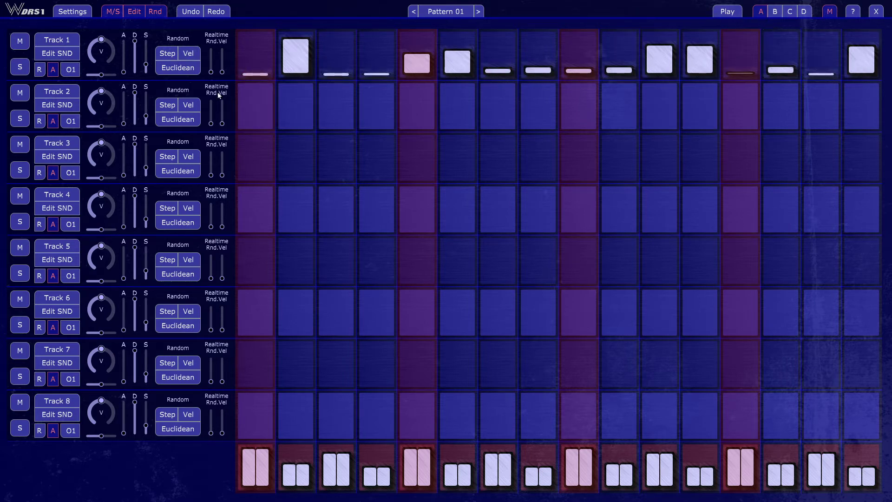
click(187, 53)
click(188, 53)
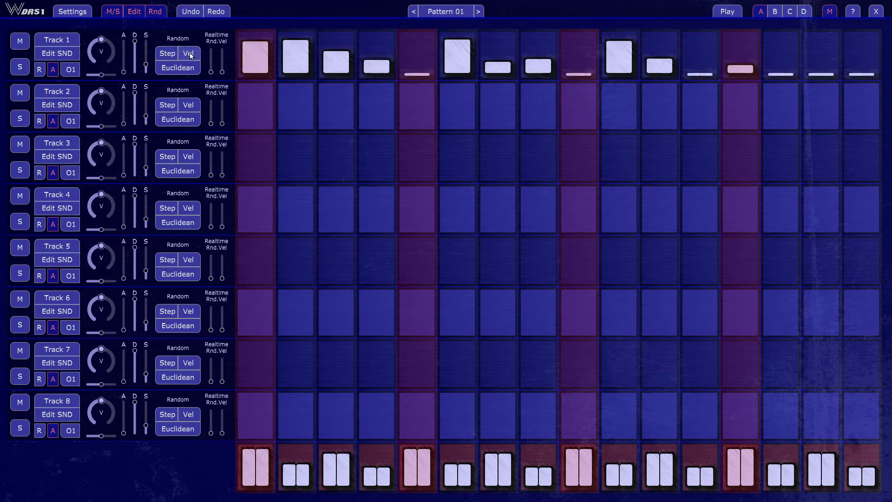
click(190, 54)
click(190, 54)
click(190, 54)
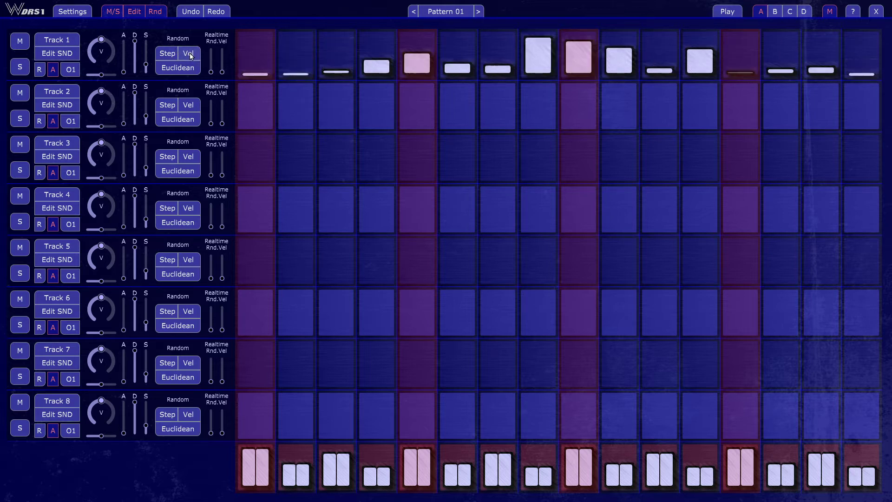
click(190, 54)
click(190, 54)
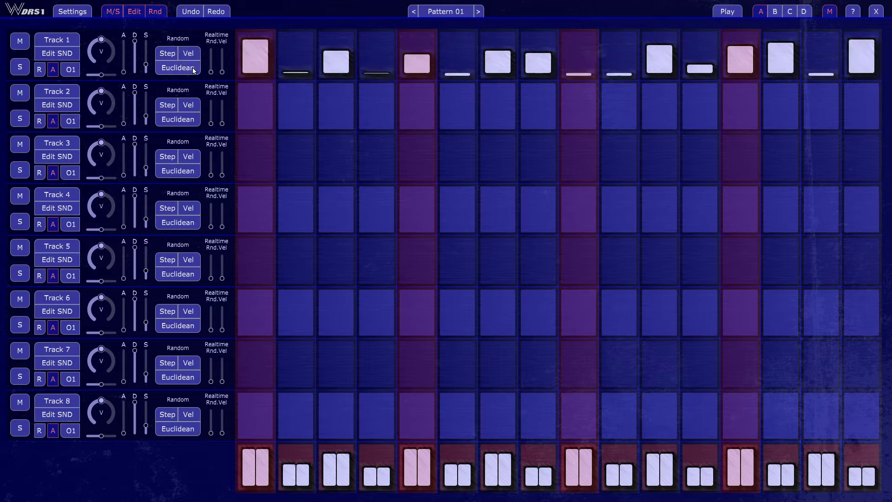
Undo the last few velocity randomizations on Track 1
click(195, 13)
click(195, 13)
click(195, 13)
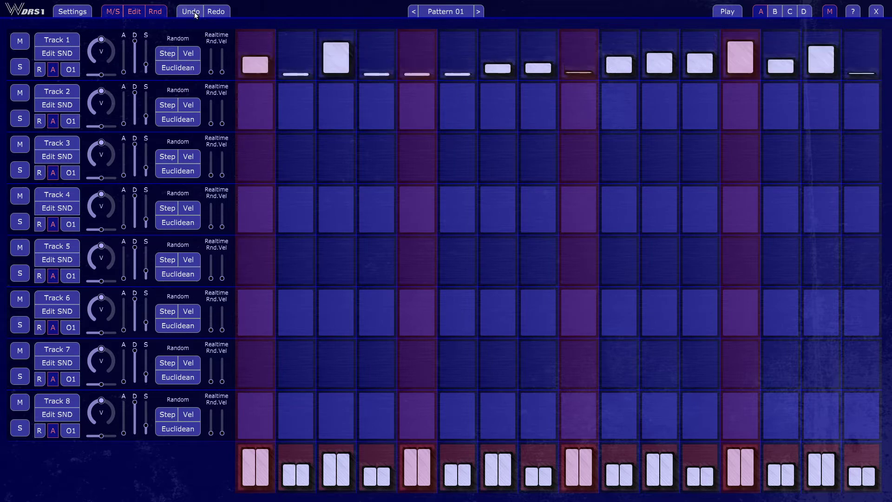
Generate a Euclidean pattern on Track 1 with offset 0, 8 beats and wrap around set to Yes
click(186, 70)
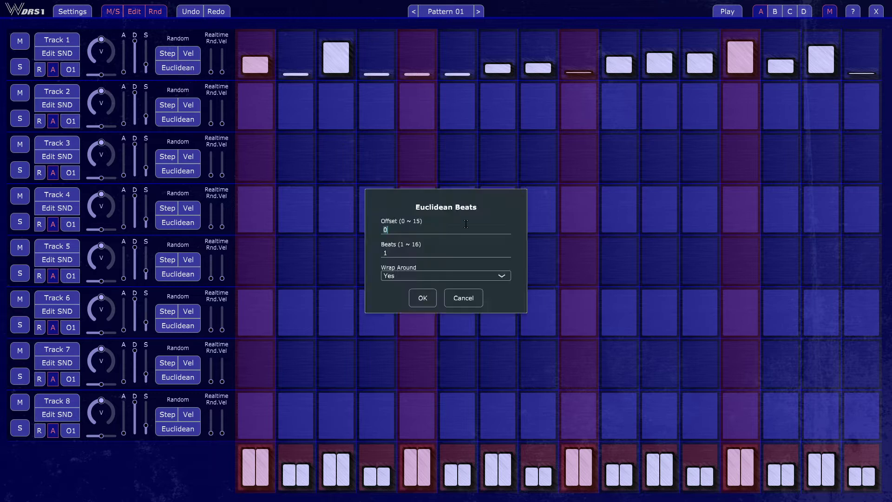
click(434, 251)
click(458, 225)
key(BackSpace)
text(8)
click(425, 297)
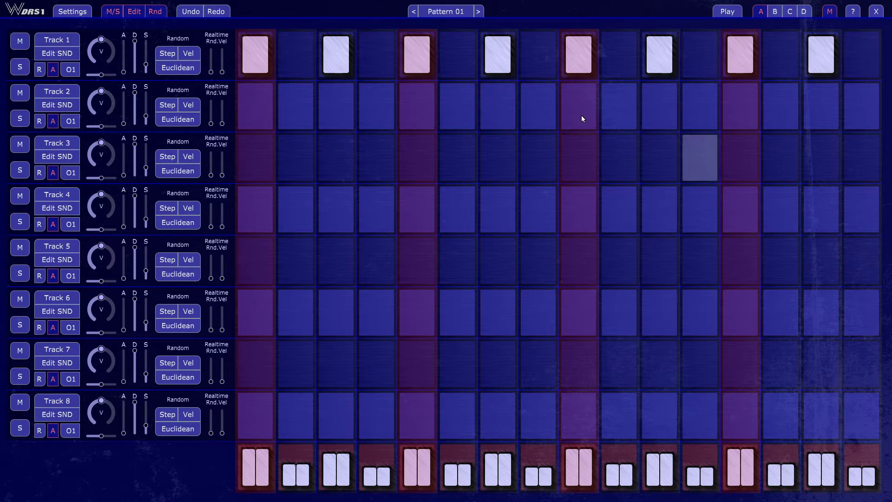
Regenerate Track 1's Euclidean pattern with 4 beats at offset 0
click(188, 70)
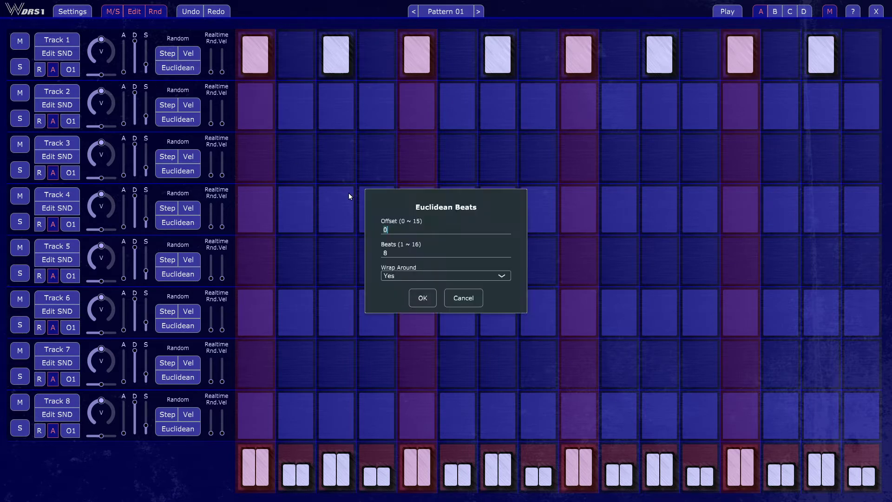
click(400, 254)
click(423, 298)
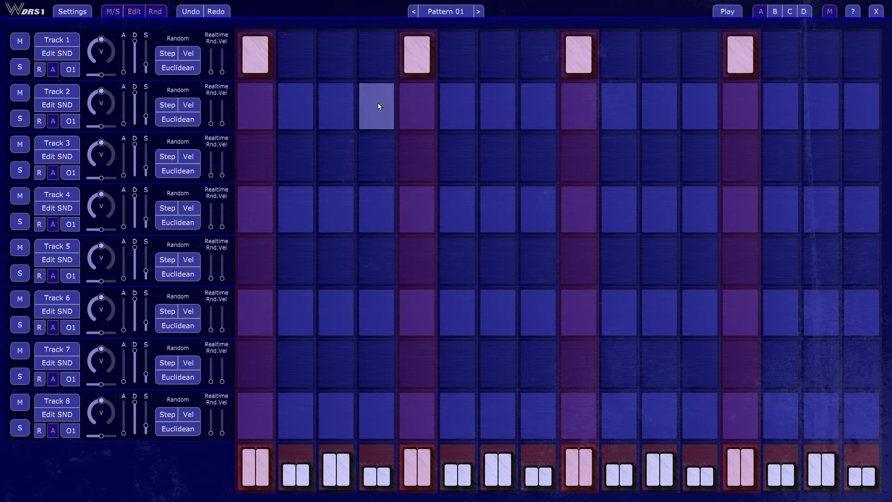
Reduce Track 1's Euclidean pattern to 1 beat at offset 0
click(180, 70)
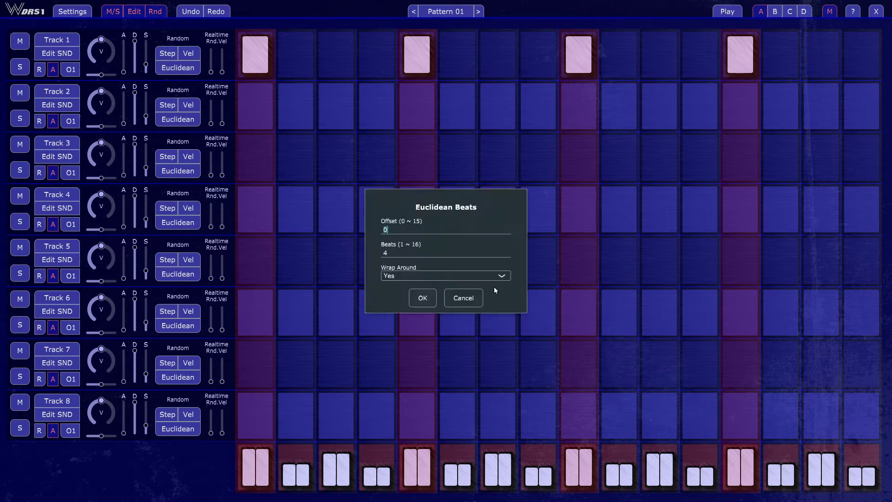
click(401, 251)
text(1)
key(Return)
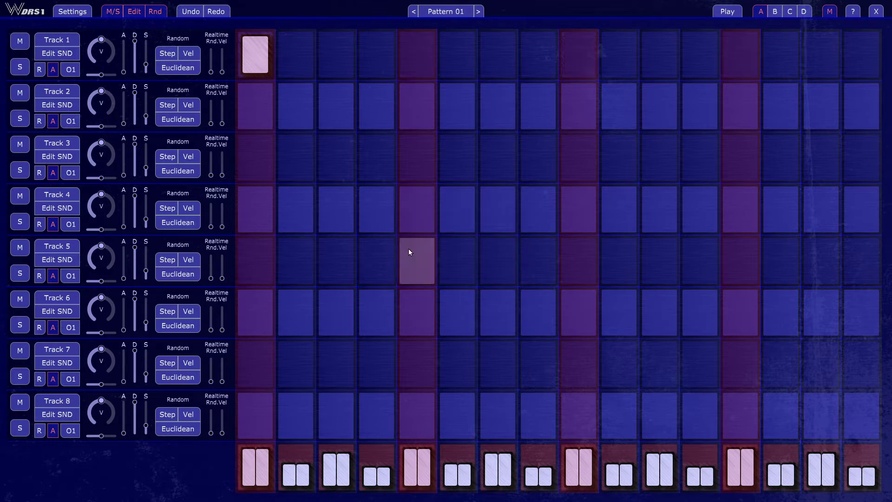
Generate a 4-beat Euclidean pattern on Track 1, offset so the hits fall on steps 3, 7, 11 and 15
click(188, 71)
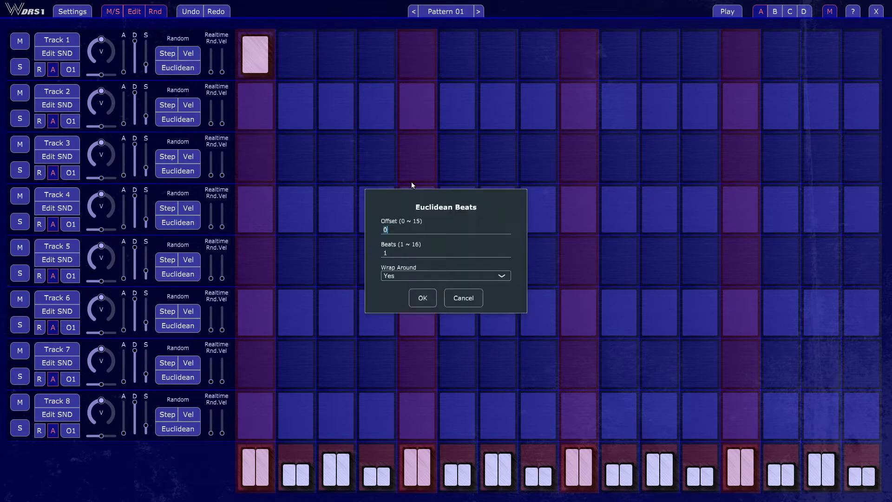
click(426, 231)
text(4)
click(415, 231)
text(3)
click(421, 298)
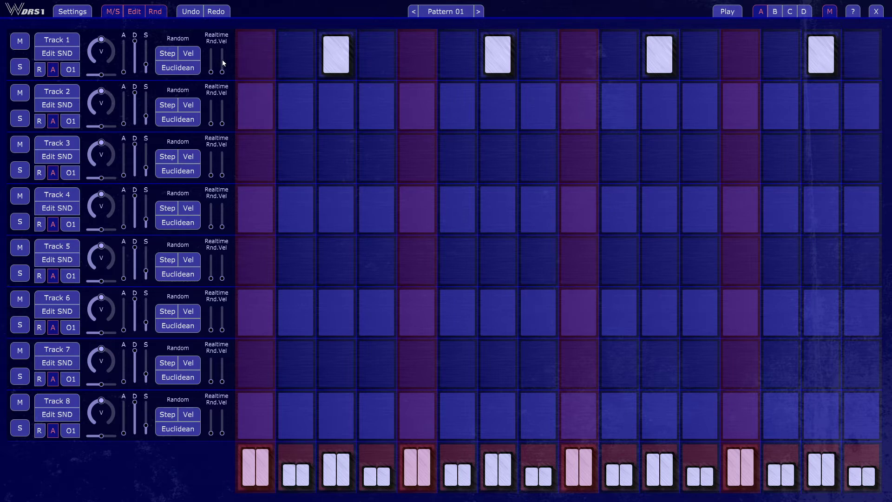
Fill all 16 steps of Track 1 and insert 3D (3).Flac from the Drum Collection HiHats folder as its sound
click(249, 54)
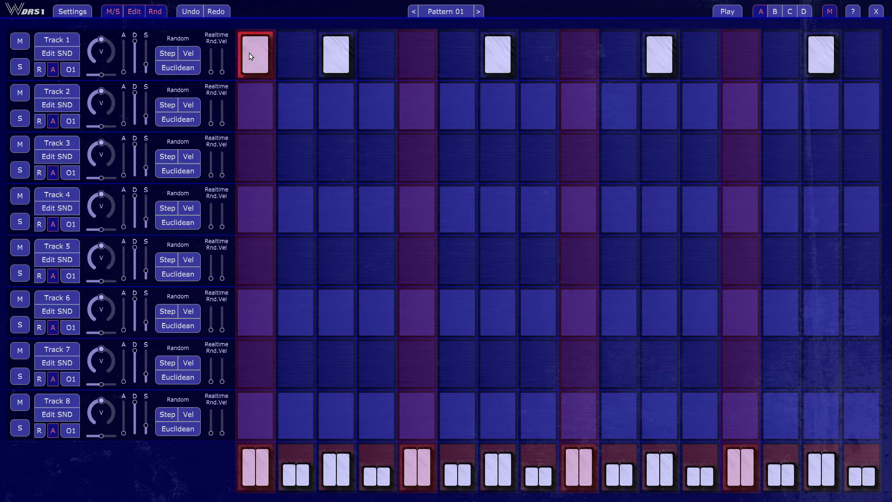
click(54, 54)
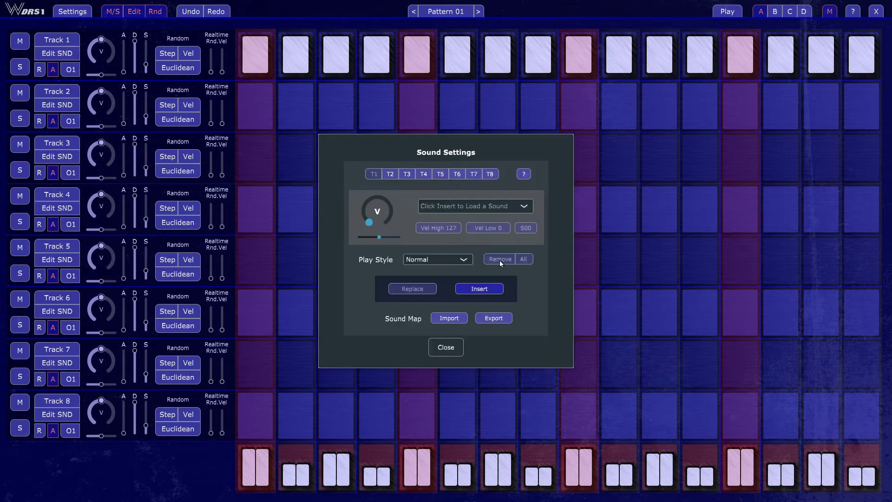
click(491, 290)
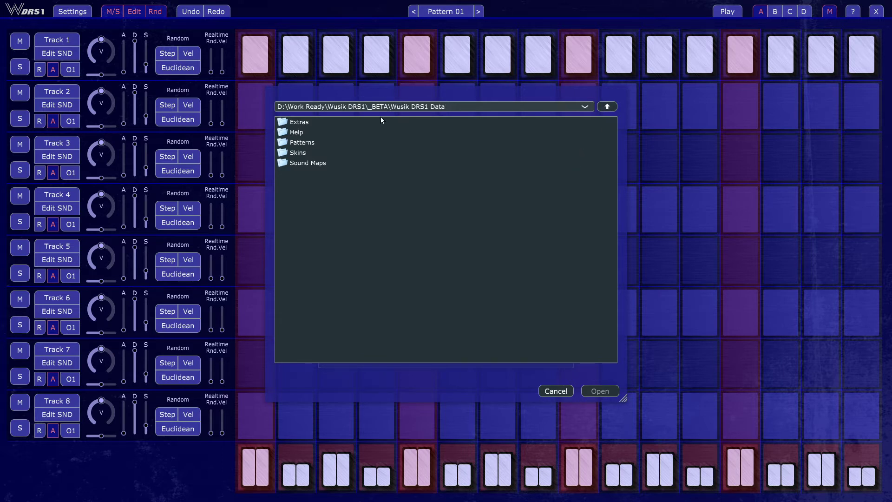
click(613, 108)
double_click(305, 122)
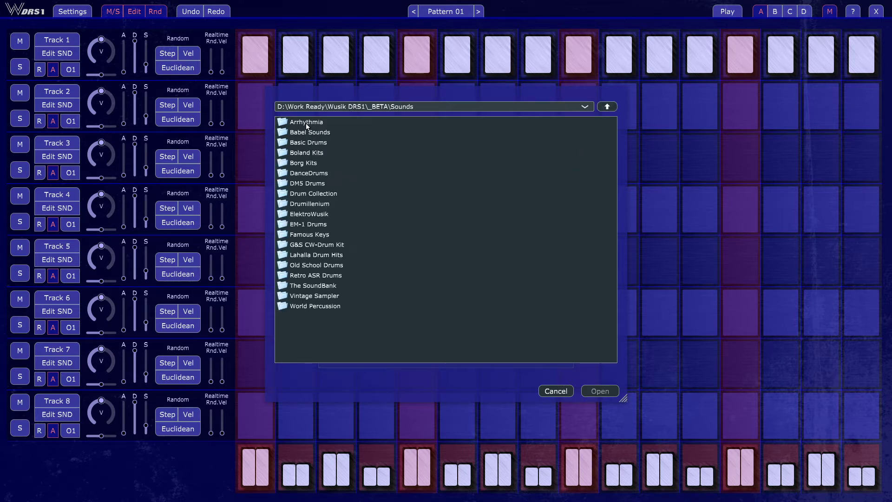
double_click(340, 192)
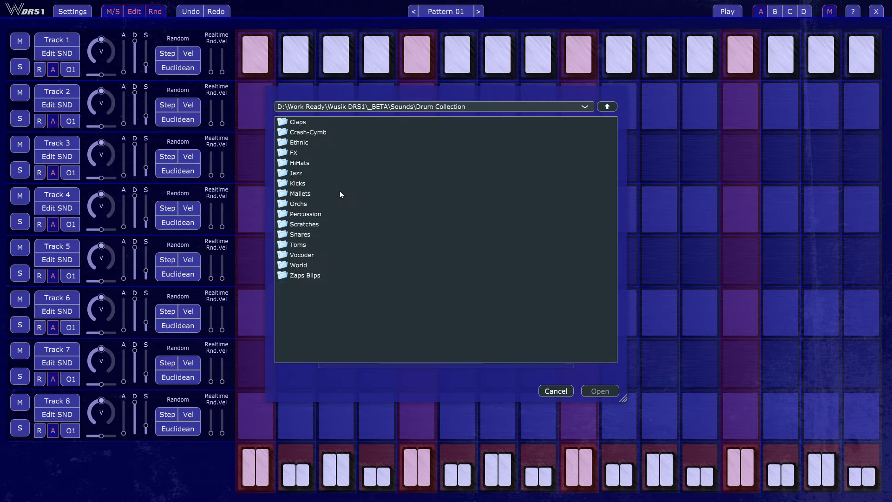
double_click(327, 164)
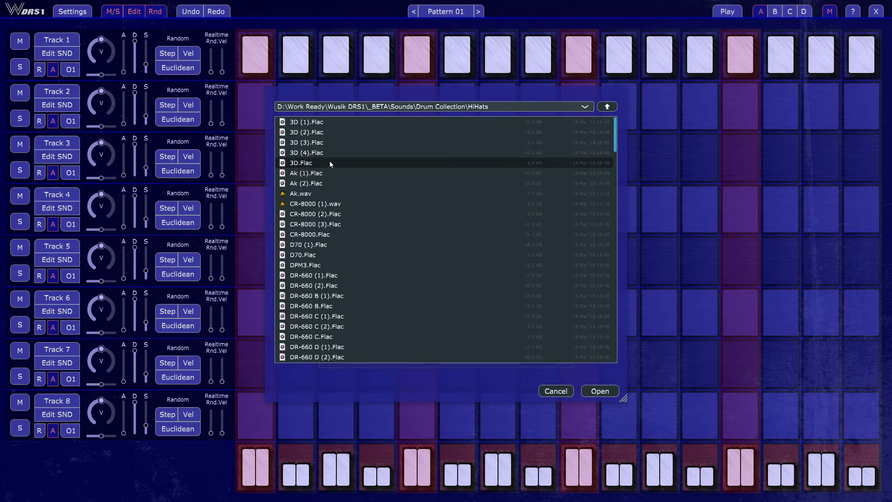
double_click(410, 144)
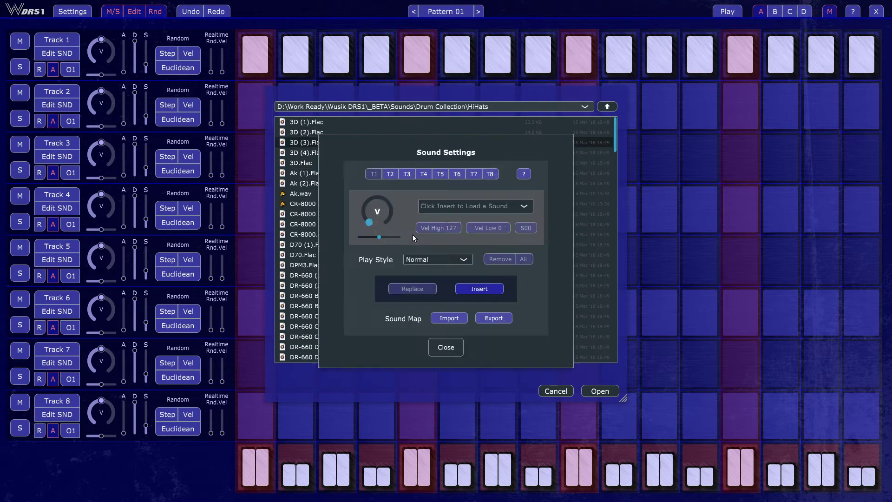
click(447, 348)
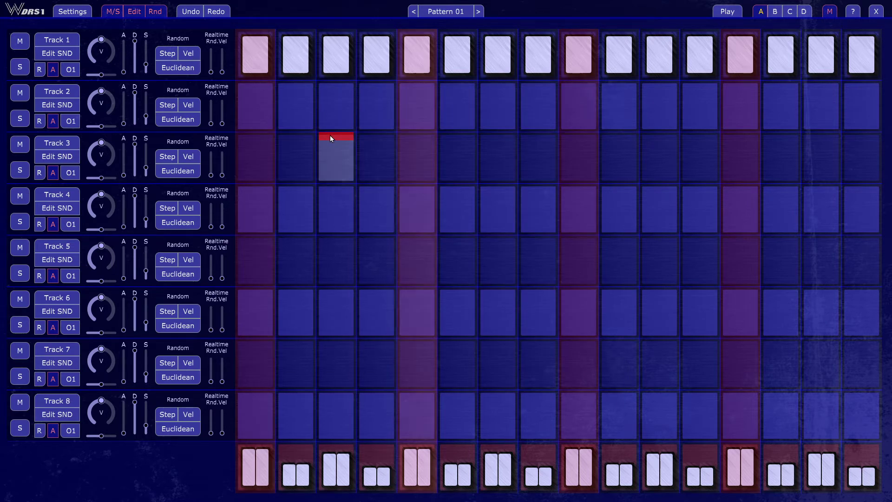
Try Track 1's realtime Vel and Rnd amounts, return both to zero, and hide the random controls
drag(222, 72, 223, 49)
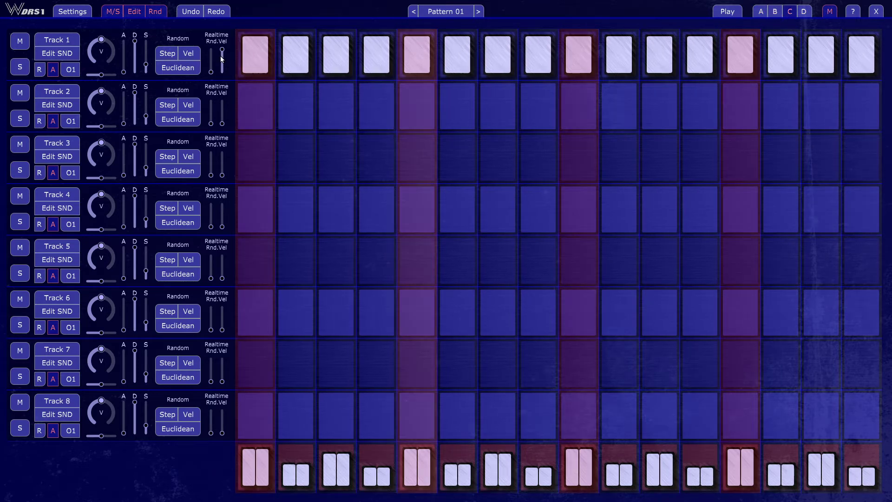
drag(223, 49, 223, 65)
drag(213, 73, 236, 41)
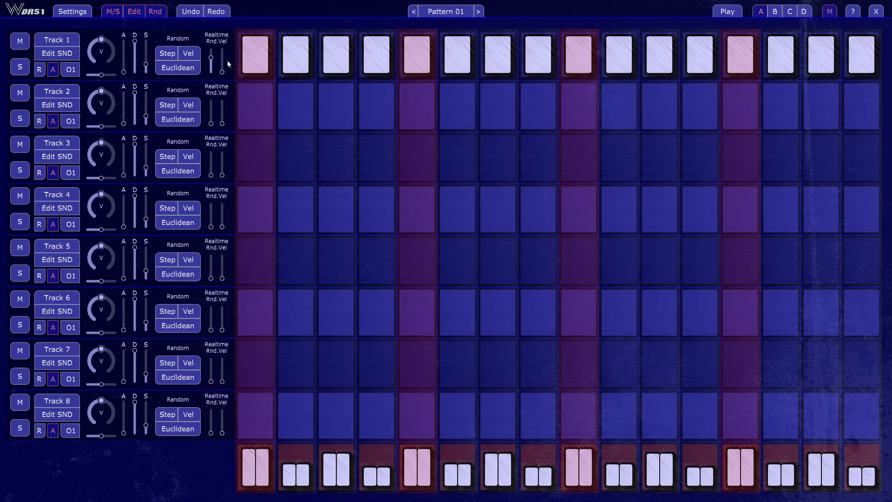
double_click(210, 56)
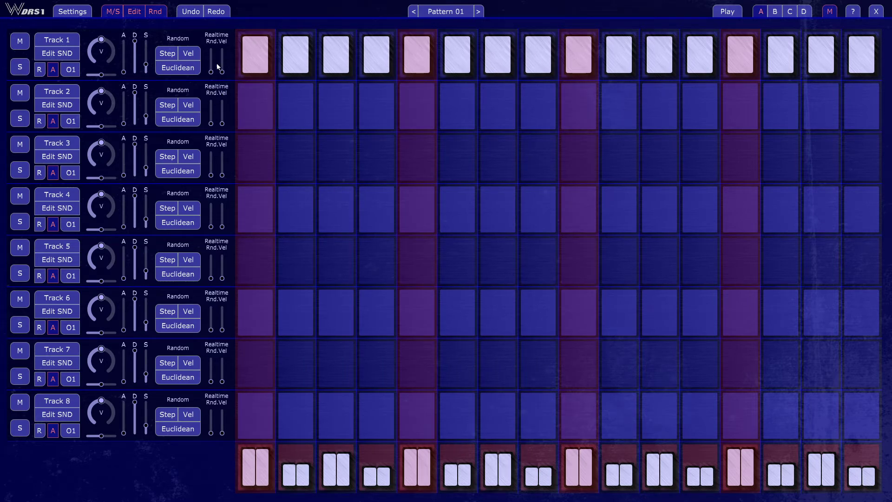
click(163, 10)
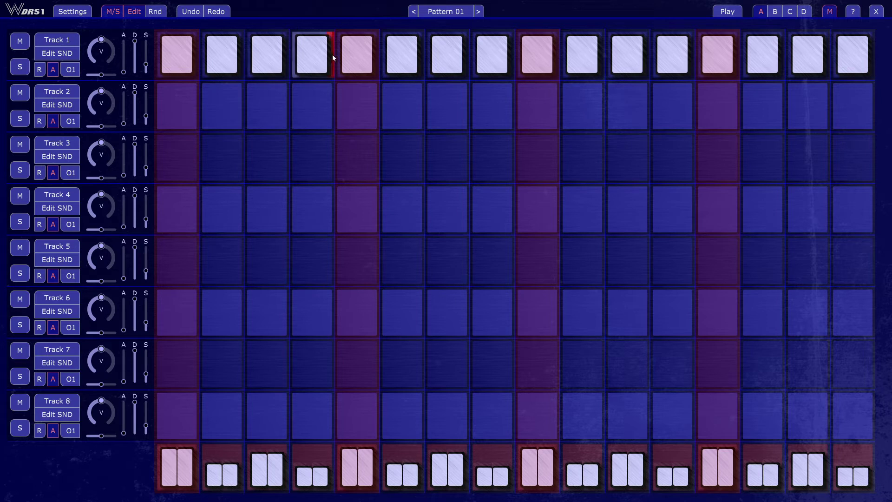
Enable the random dice on all 16 steps of Track 1 and clear their hits
click(187, 37)
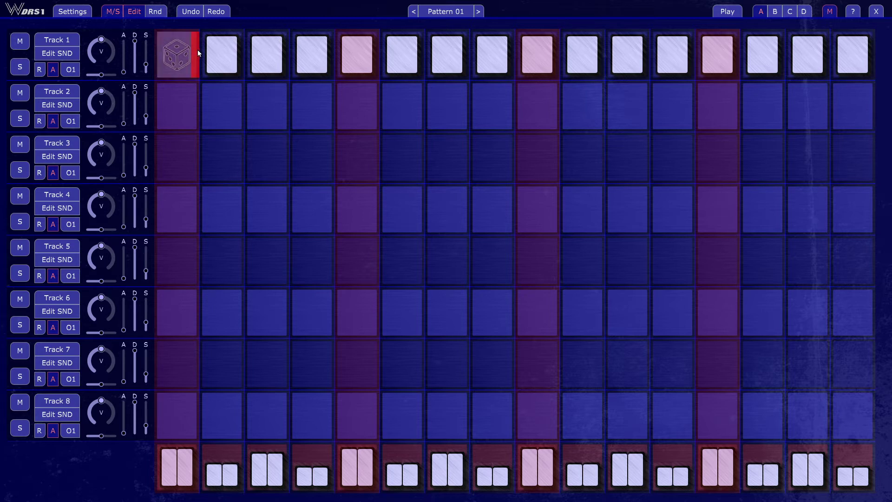
click(231, 54)
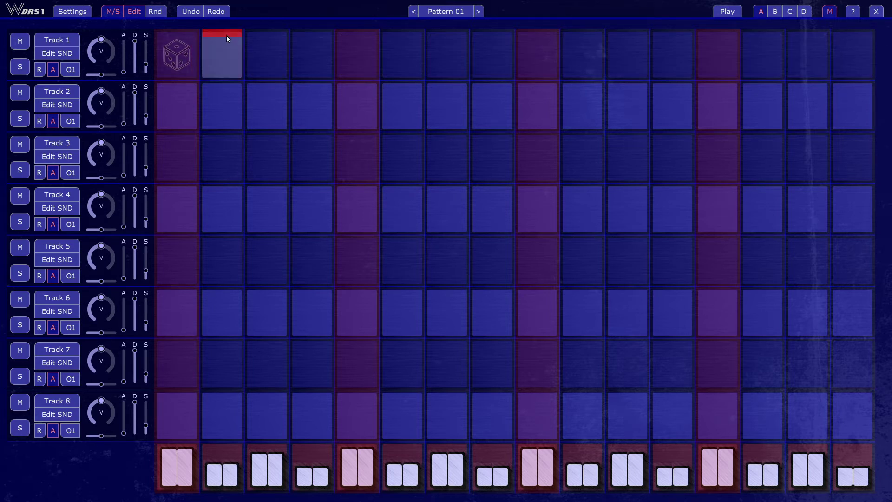
click(227, 39)
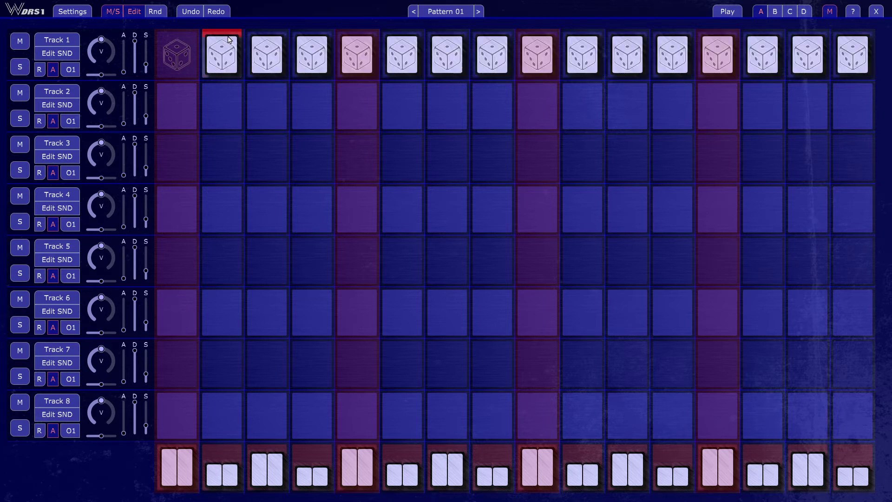
click(230, 40)
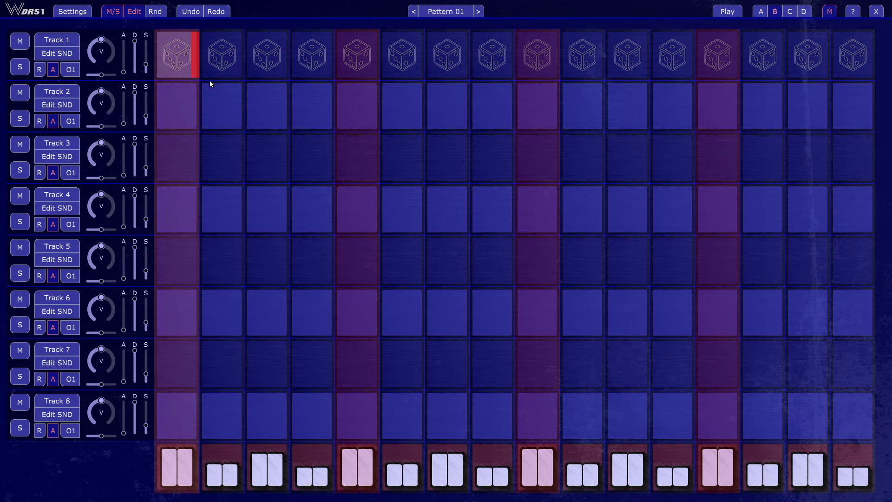
click(264, 108)
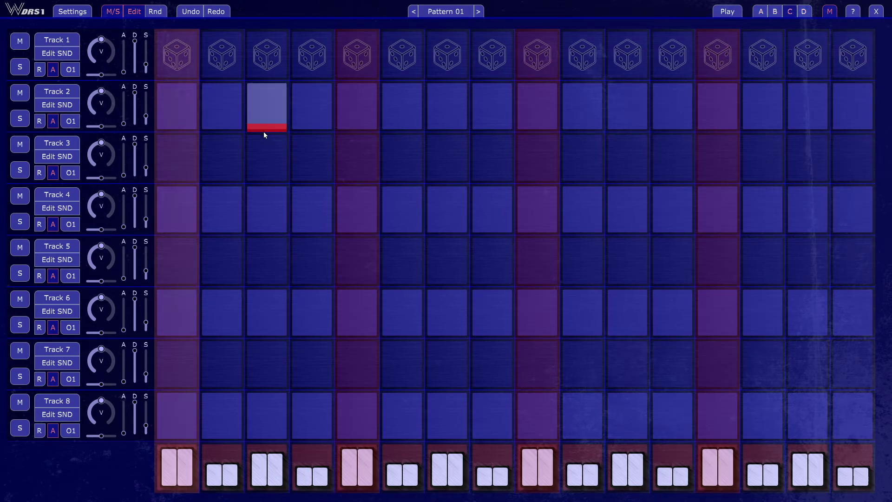
click(157, 16)
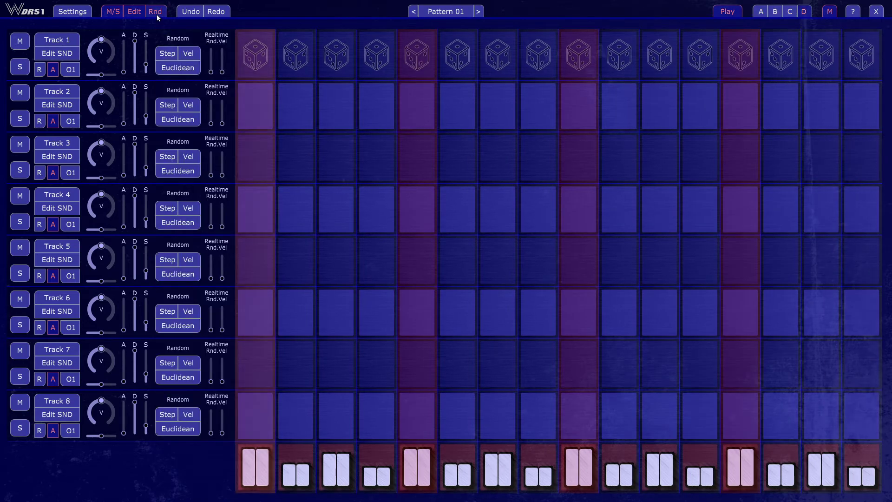
click(157, 16)
click(357, 106)
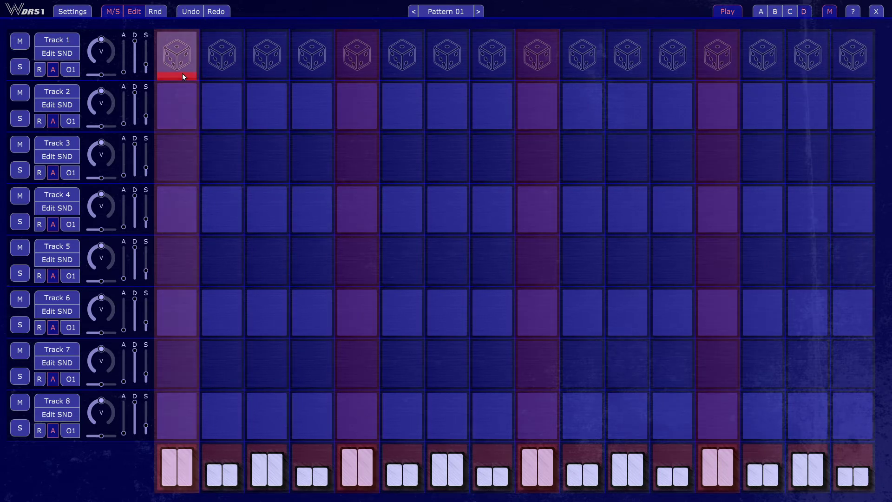
Add hits to Track 1's random steps 1, 3, 5, 7 and 9, with step 3 at full velocity and the others about half or lower
click(185, 76)
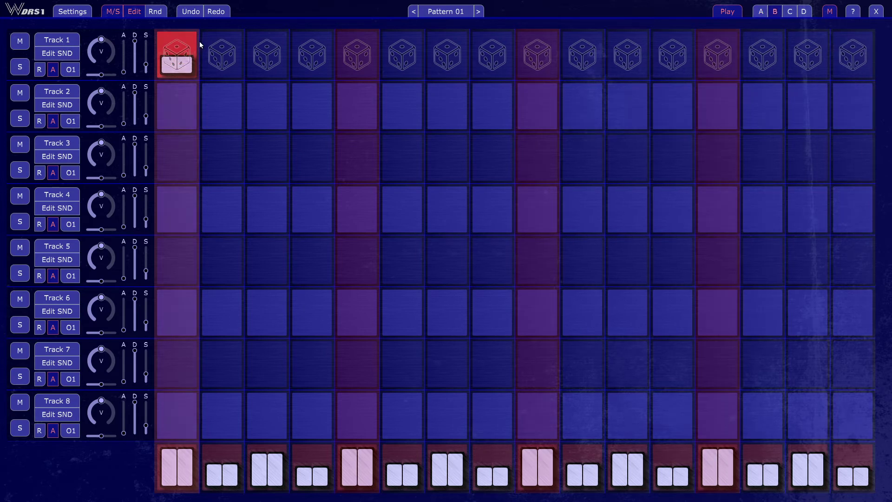
click(275, 71)
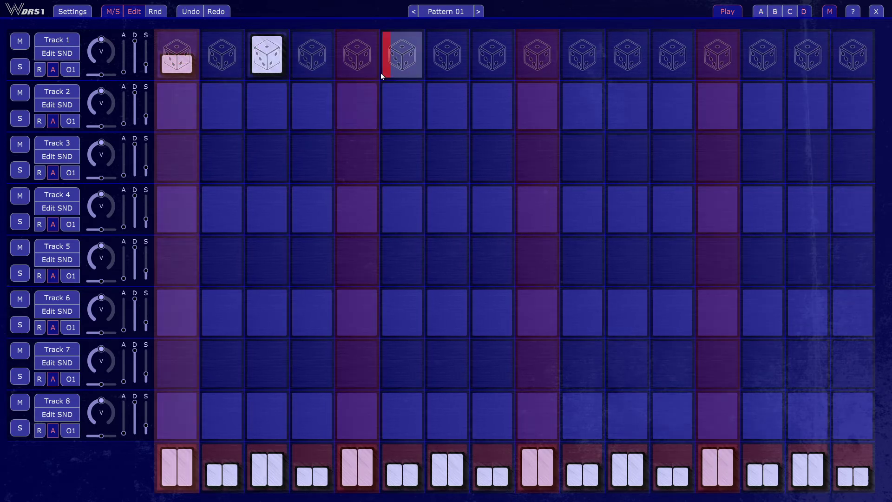
click(370, 65)
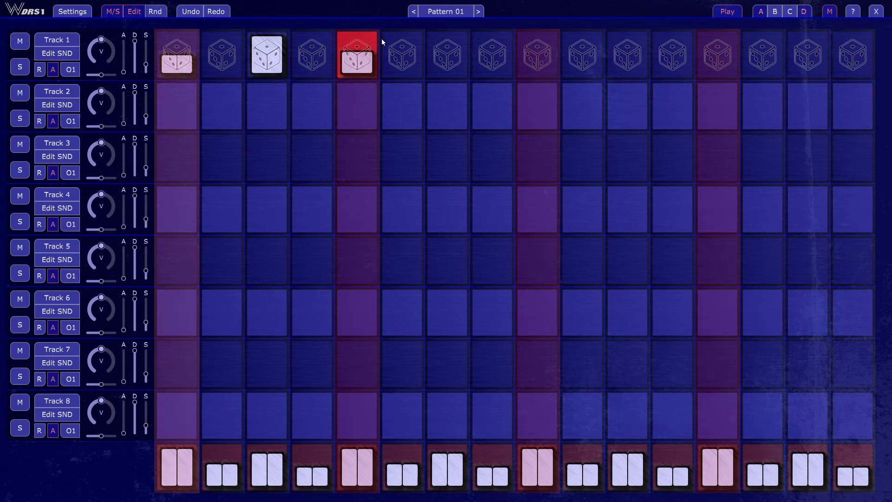
click(459, 56)
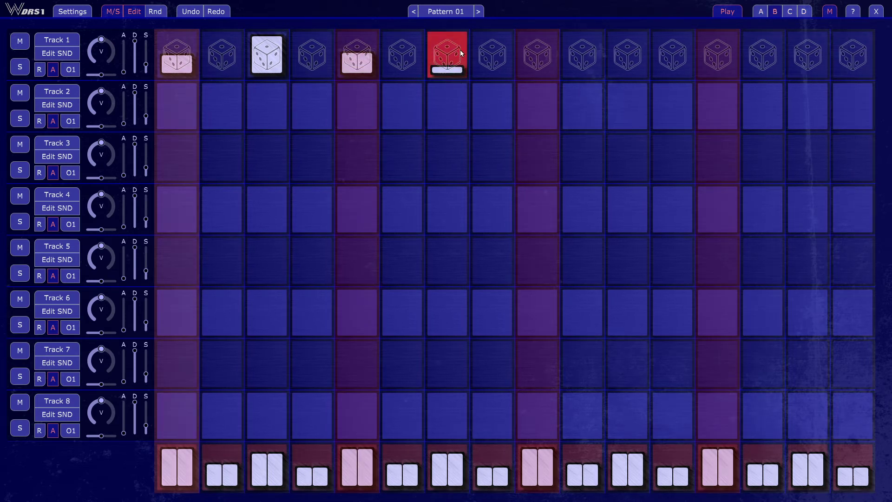
click(462, 45)
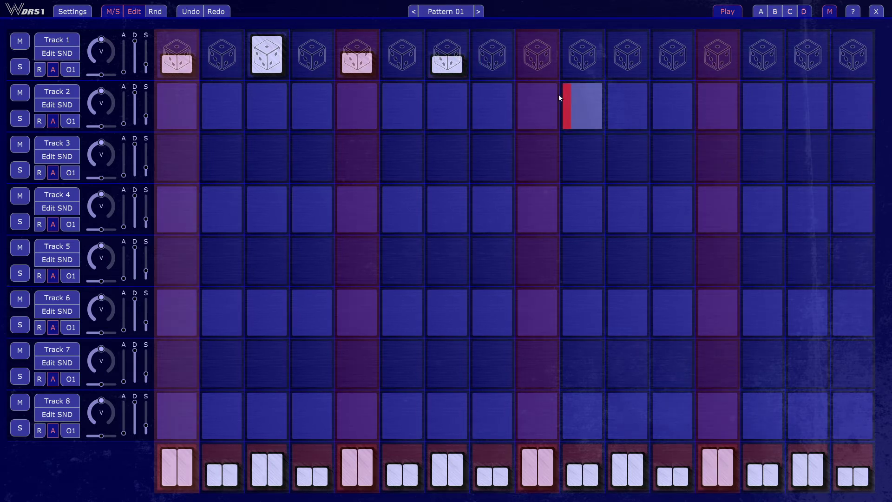
click(541, 47)
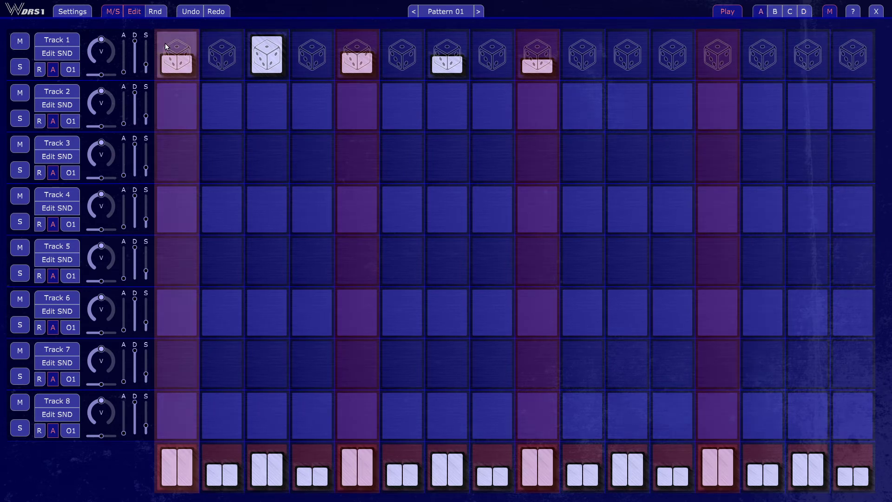
Fill Track 1's steps at full velocity with random dice on all 16, and toggle the dice on and off for Track 2's steps 2 to 16
click(223, 53)
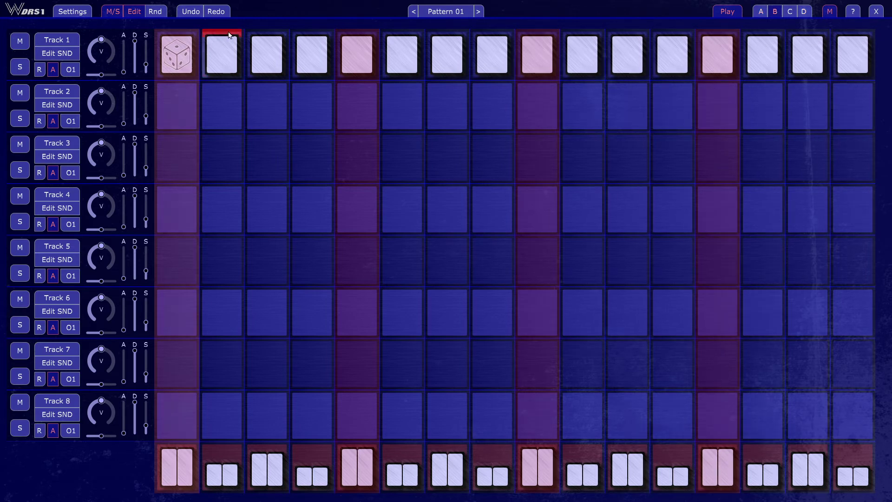
click(229, 34)
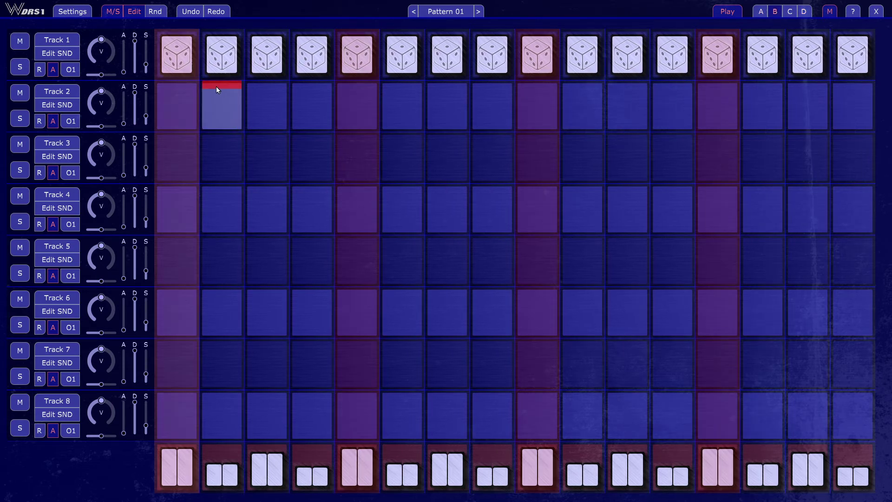
click(217, 85)
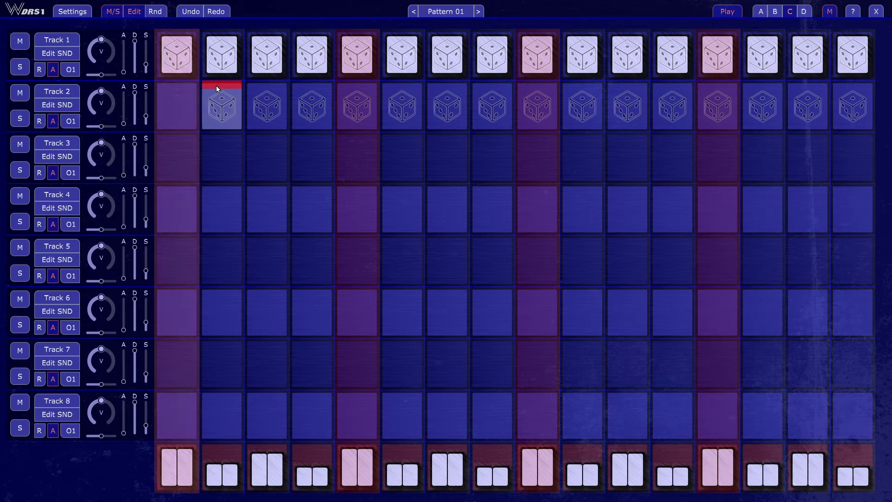
click(220, 110)
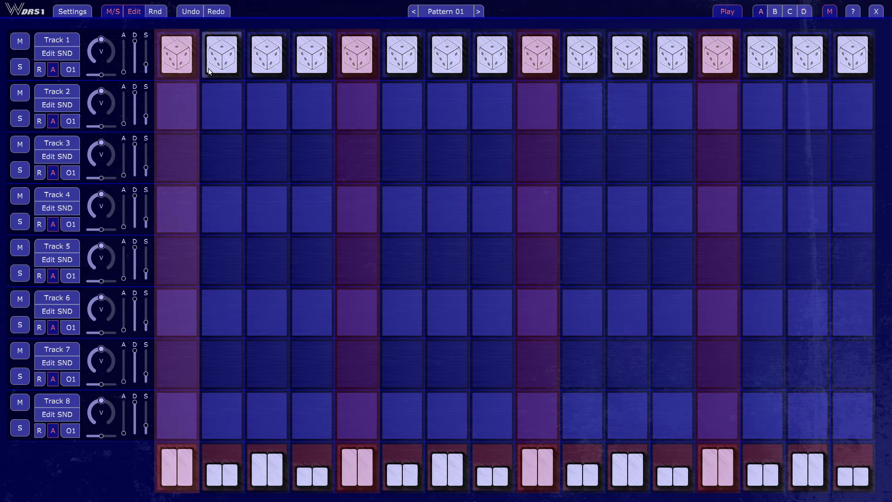
Lower the velocities of Track 1's steps 2, 4, 6, 8, 10, 12 and 14 to about half or less, and split step 16 into two hits
click(230, 69)
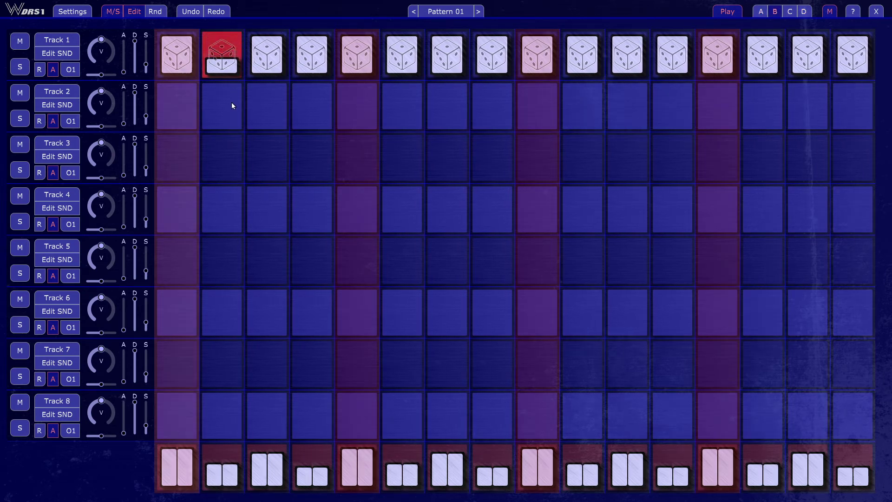
click(324, 72)
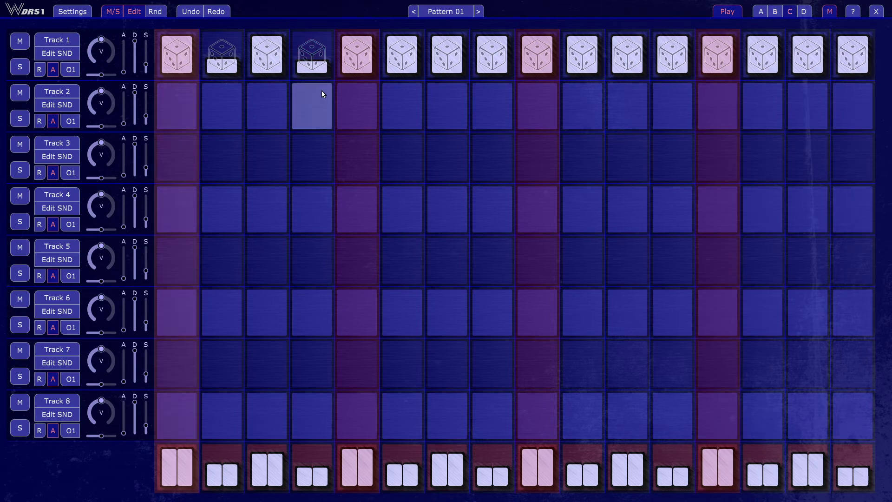
click(397, 80)
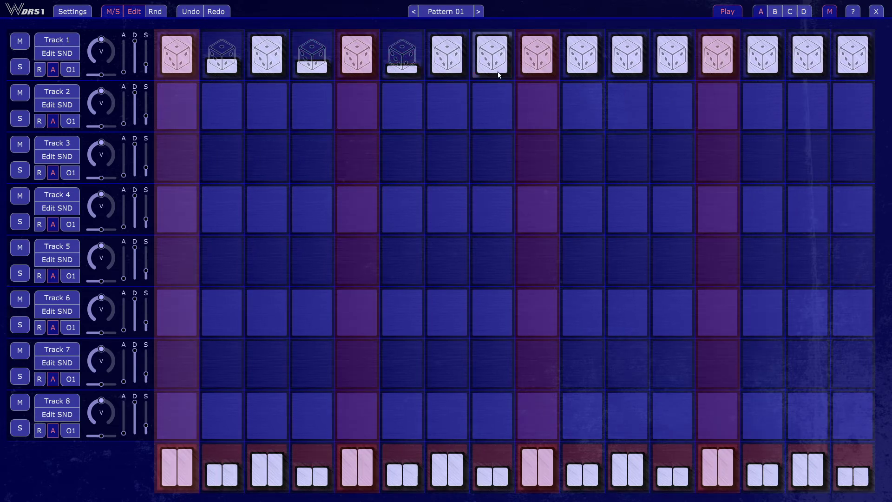
click(497, 72)
click(503, 76)
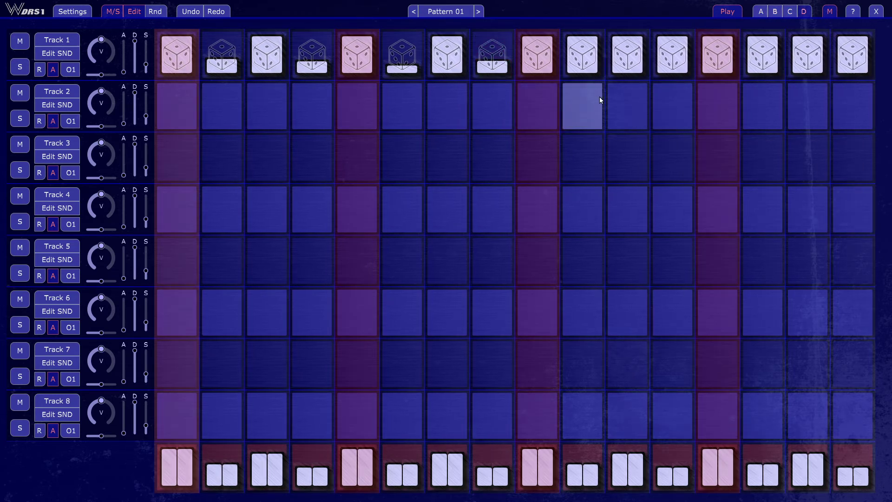
click(583, 75)
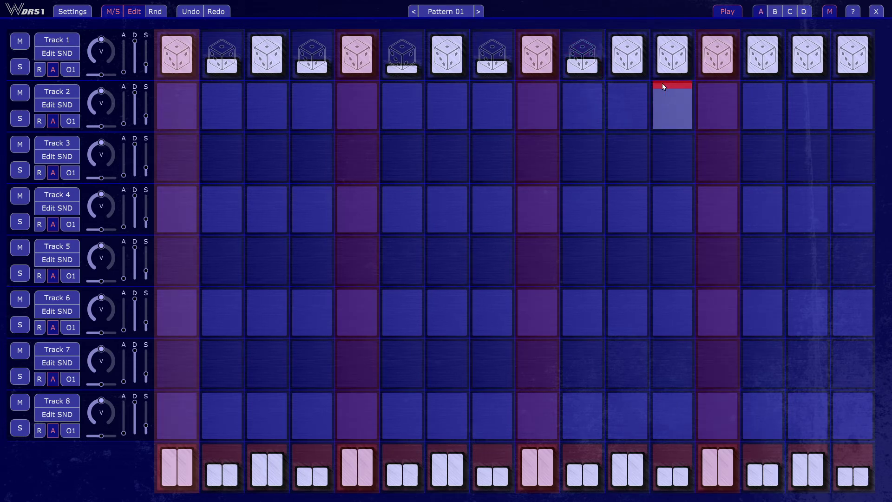
click(684, 75)
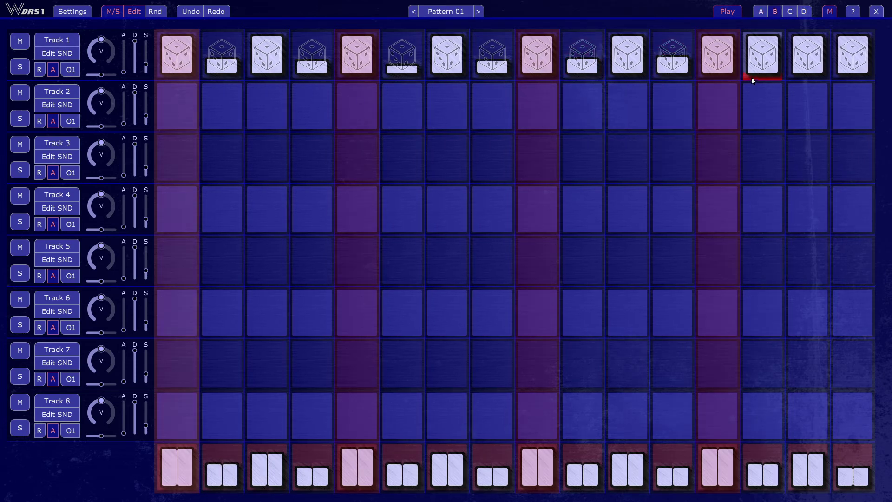
click(753, 76)
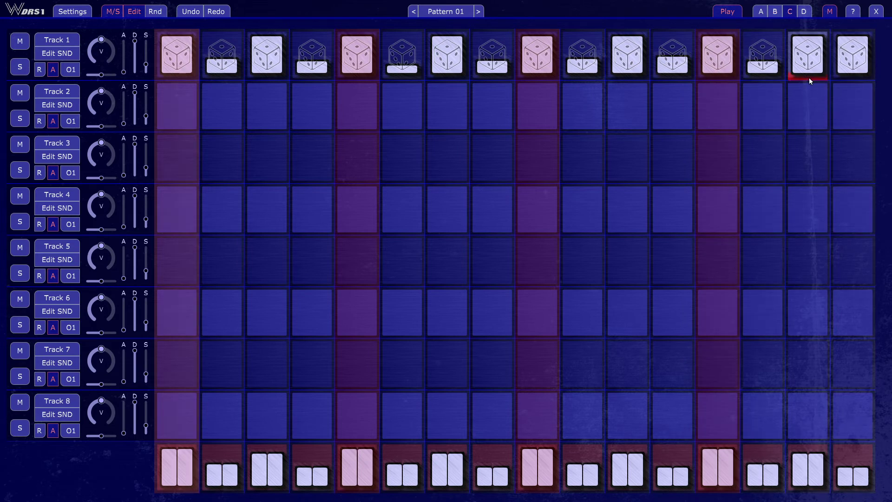
click(853, 69)
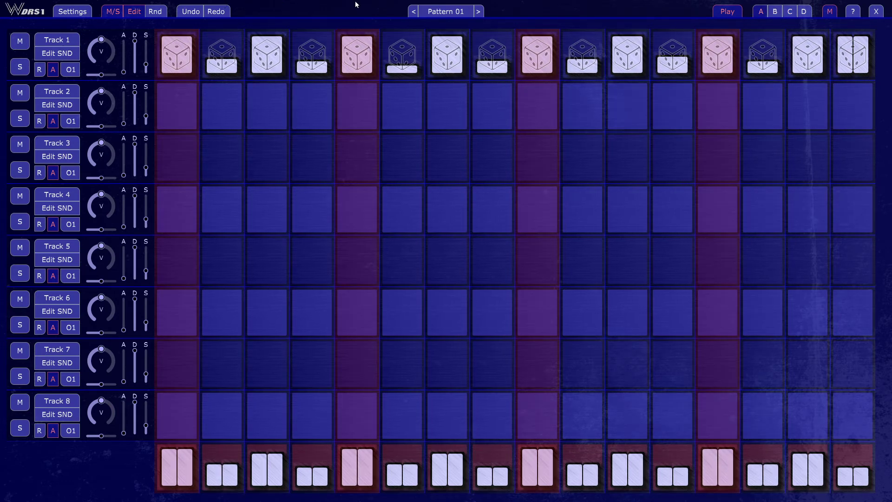
Examine the pattern commands and the track choices in Pattern 01's export options, and cancel the export
click(449, 16)
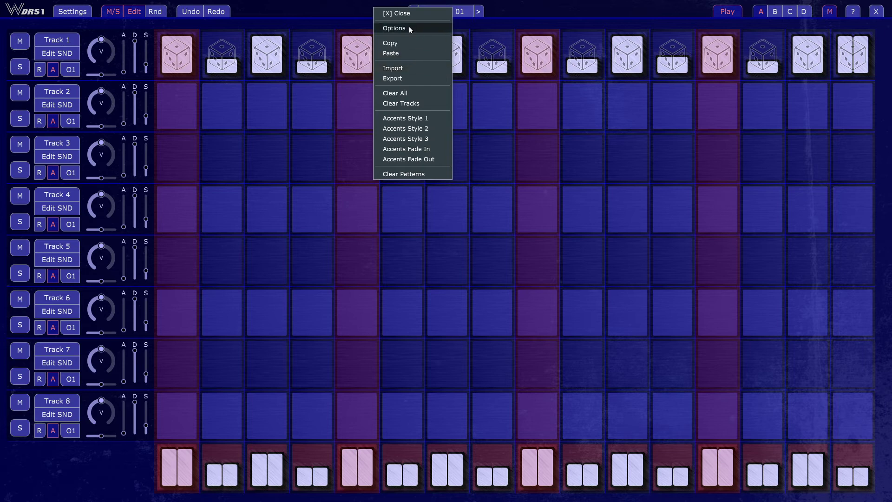
click(416, 15)
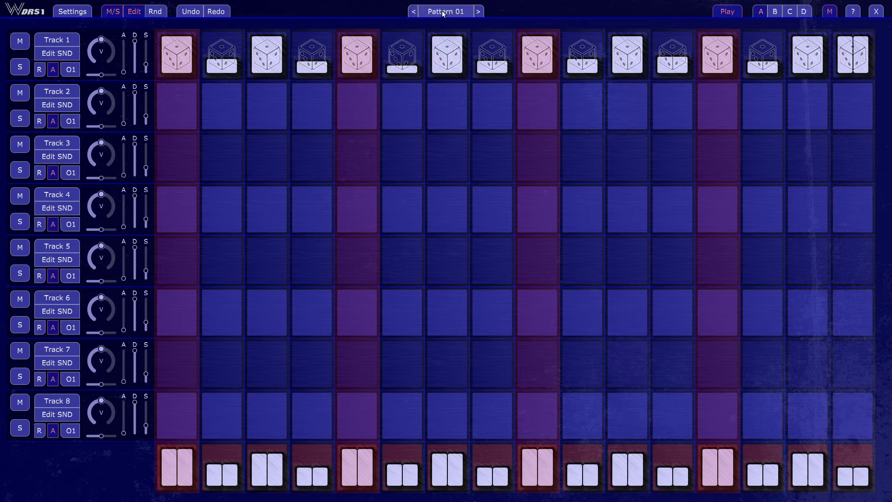
click(453, 16)
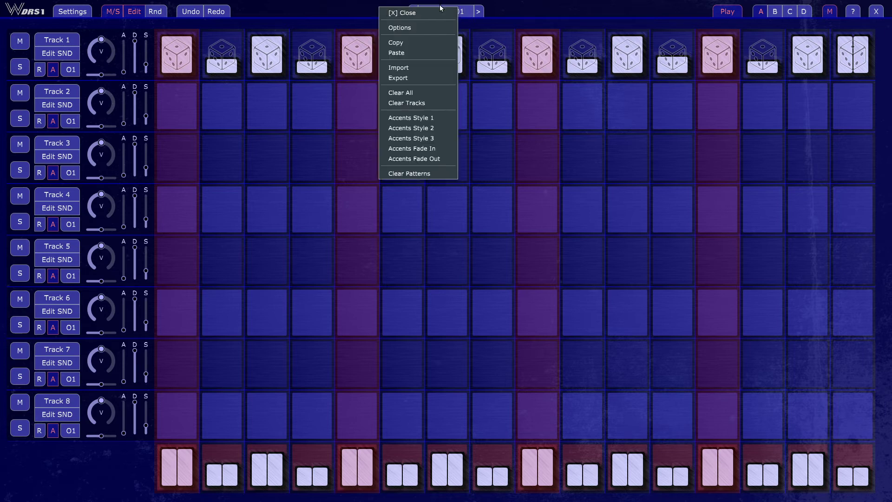
click(418, 78)
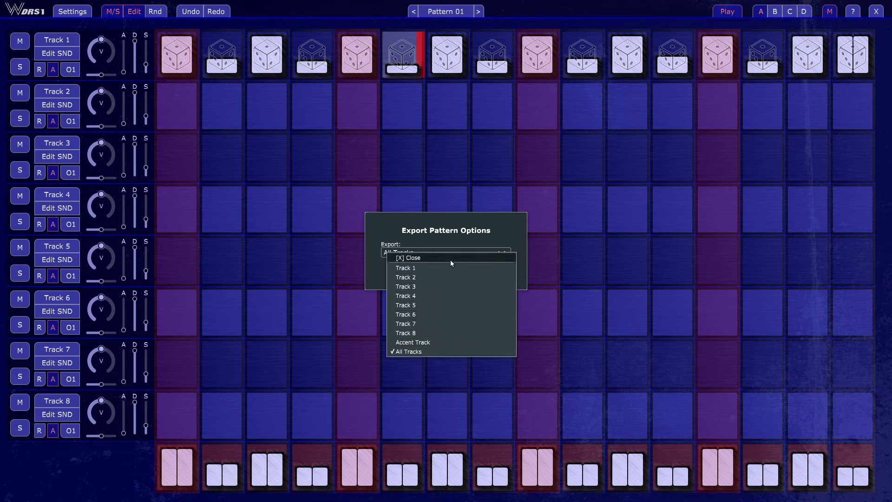
click(455, 240)
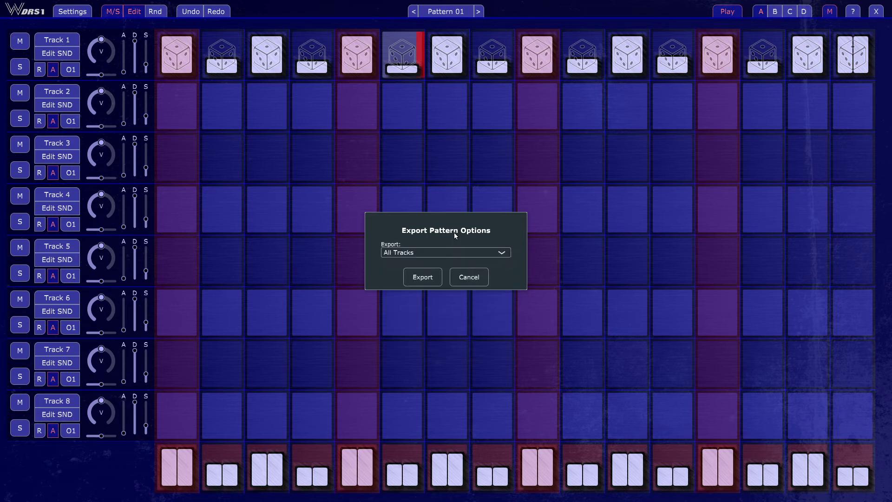
click(468, 279)
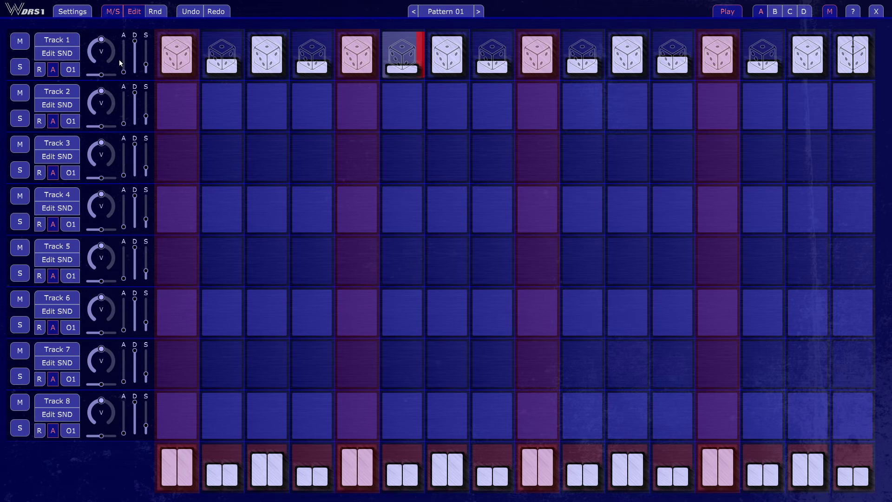
Show the random controls and rename Track 1 as HiHats
click(155, 13)
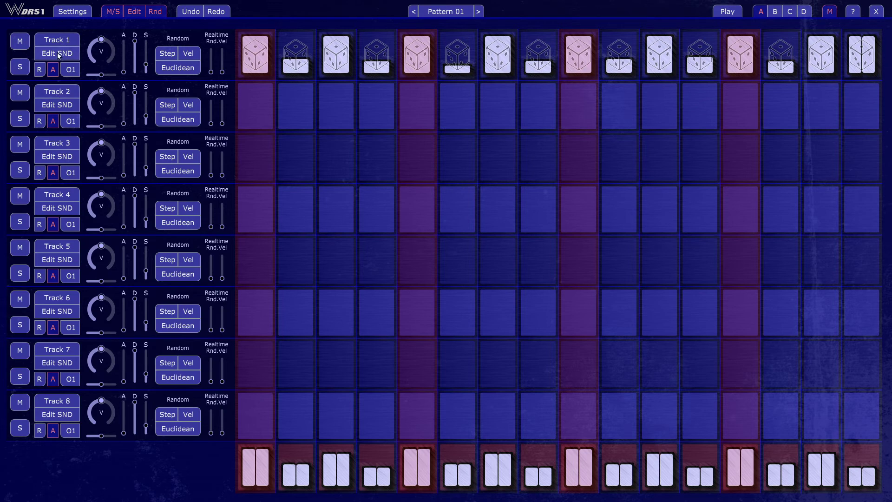
click(62, 41)
click(63, 42)
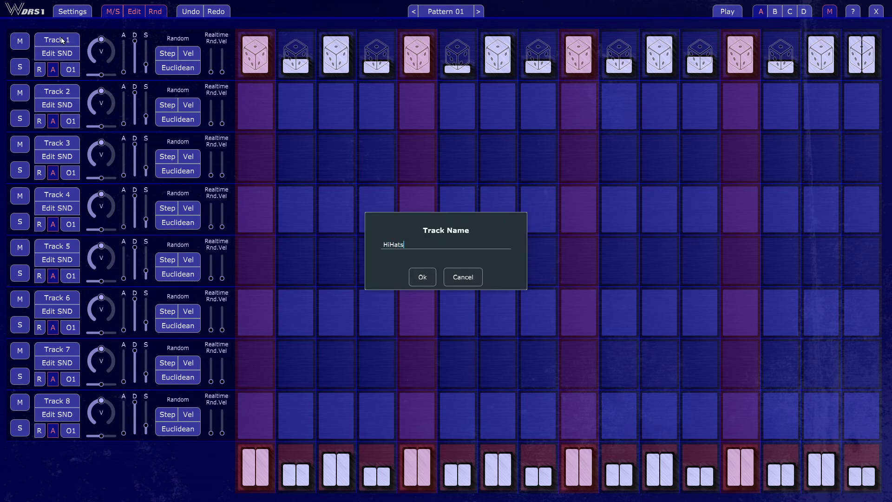
key(Return)
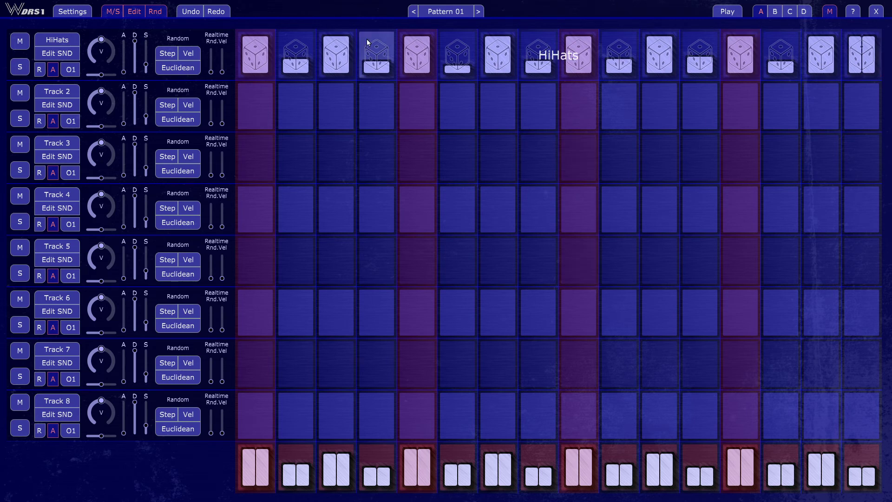
Open the HiHats track's sound settings, view other tracks' sound slots up to T8, and return to T1
click(69, 54)
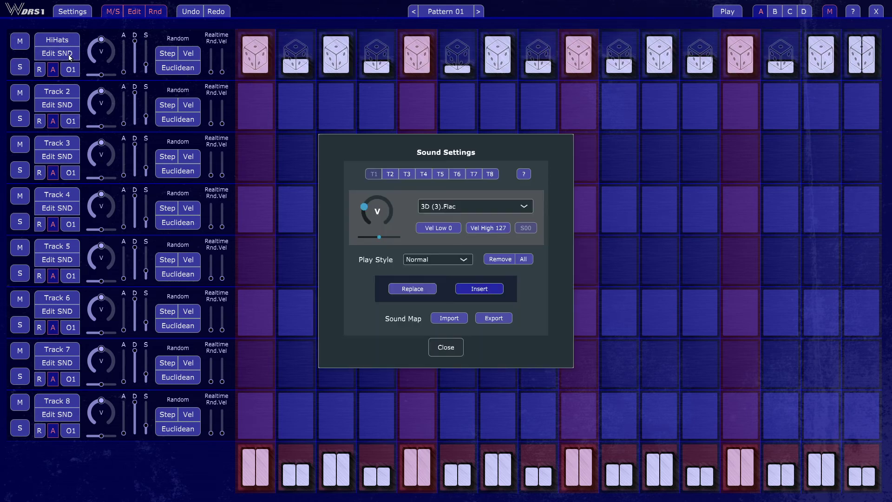
click(399, 174)
click(440, 175)
click(479, 175)
click(484, 174)
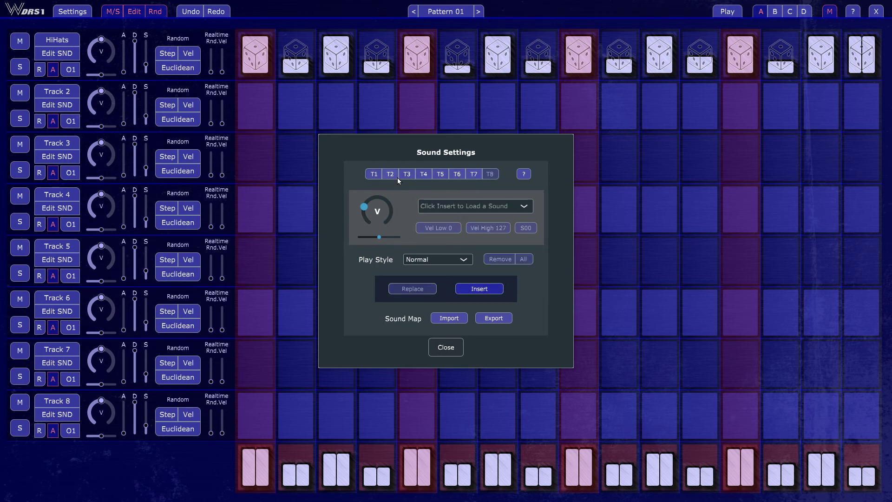
click(370, 176)
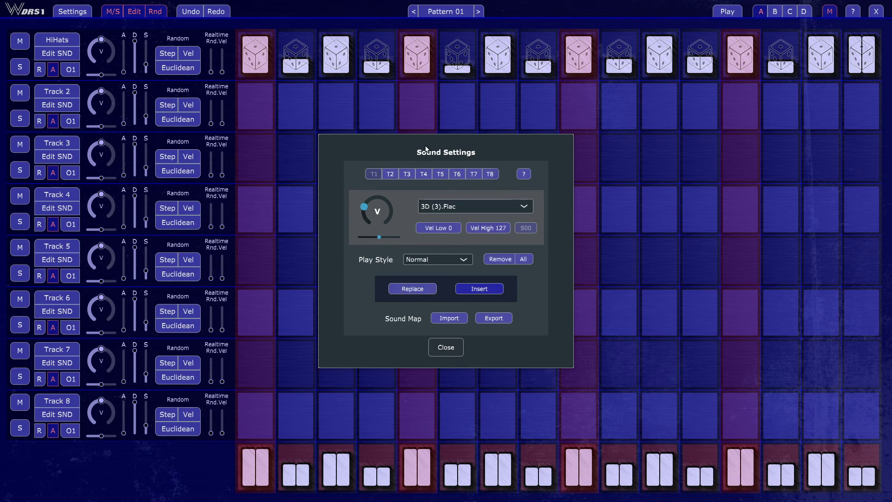
drag(429, 149, 452, 143)
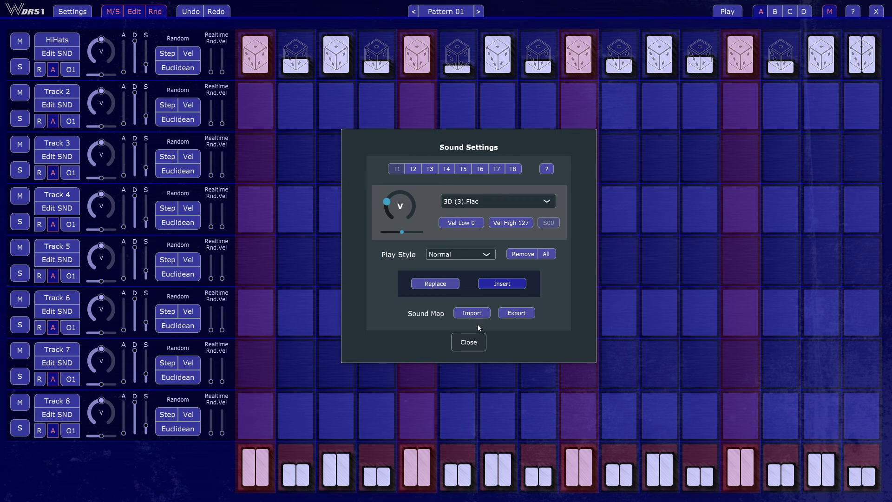
Show the sound map export options with All Tracks as the source, and cancel the export
click(528, 313)
click(453, 255)
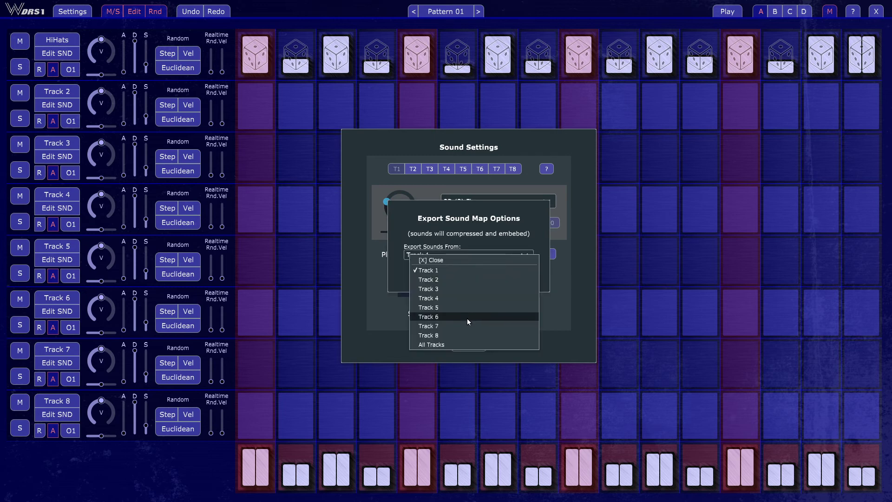
click(466, 345)
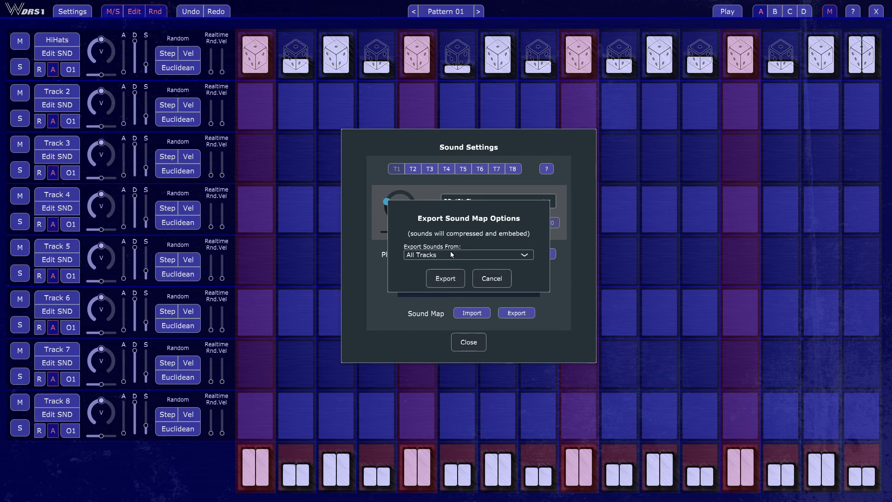
click(479, 280)
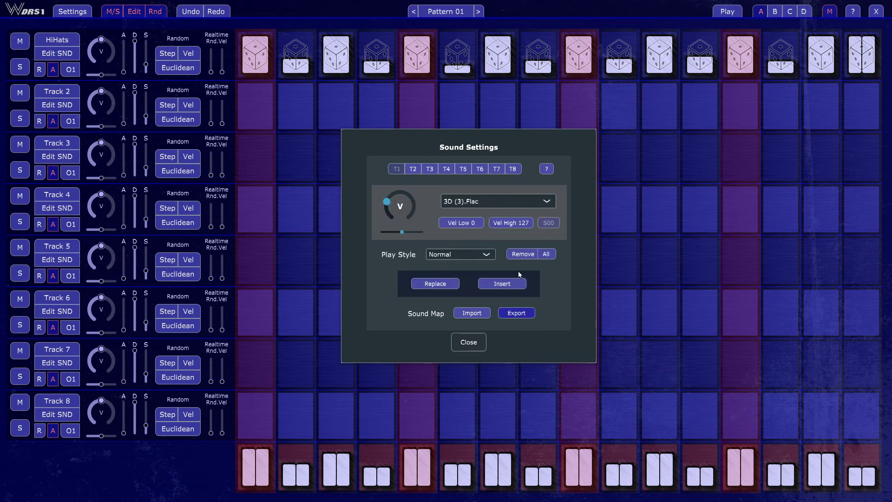
Show the sound map export for a single track with Track 5 as the source, cancel it, and close the sound settings
click(513, 313)
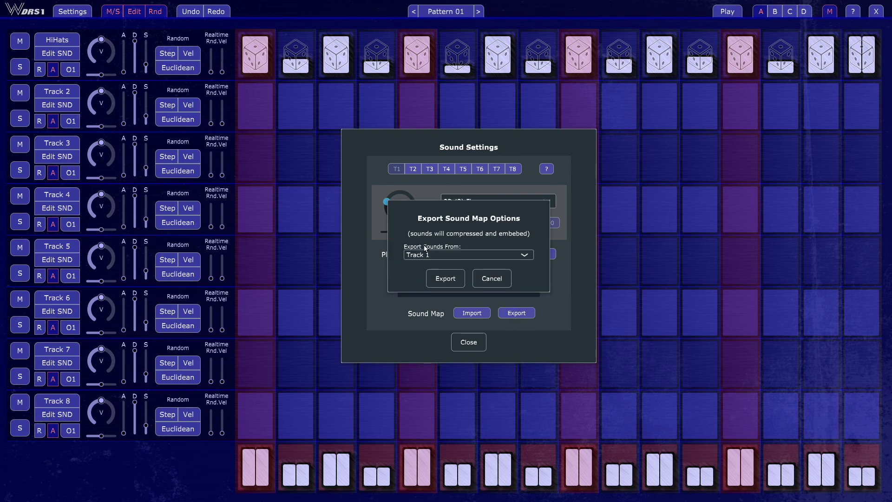
click(459, 254)
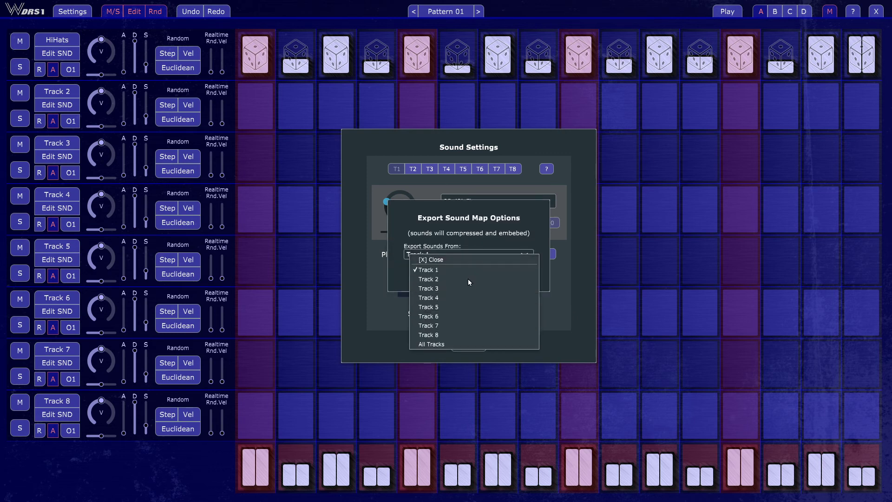
click(484, 307)
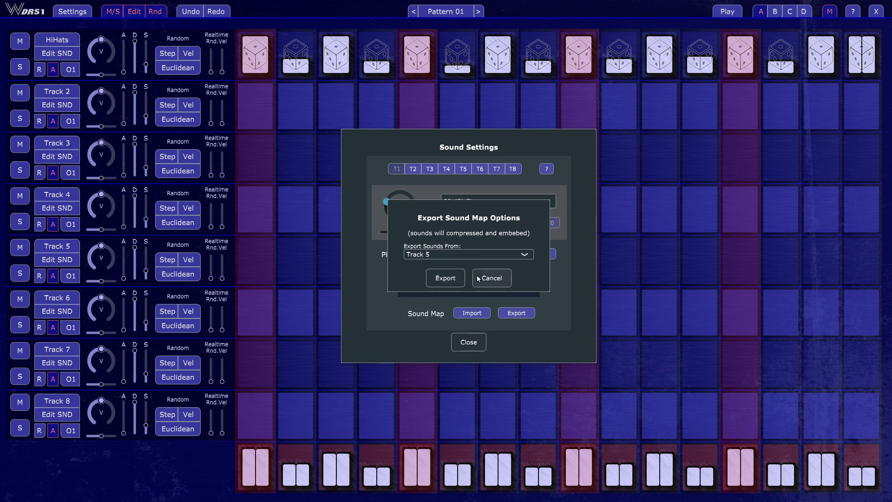
click(502, 279)
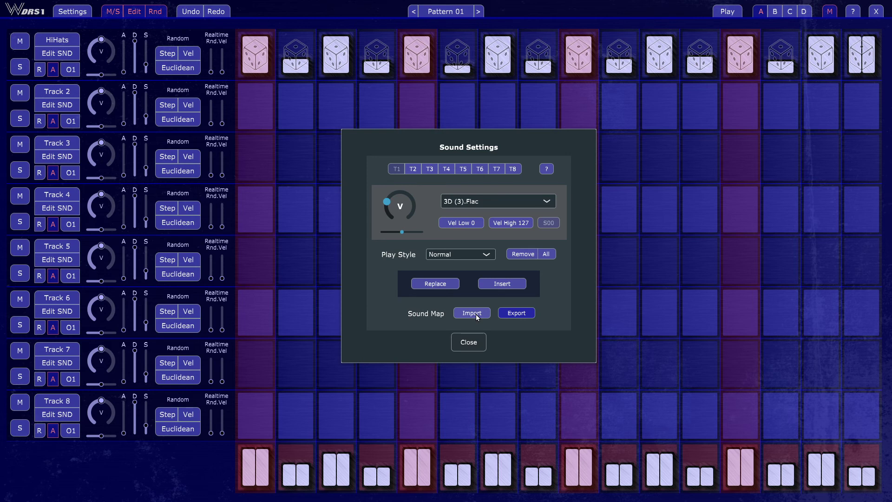
click(467, 342)
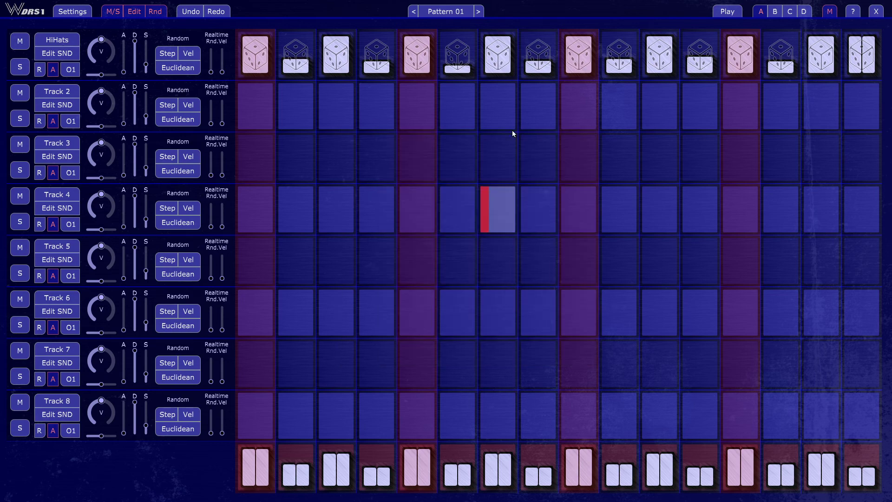
Quit the running Wusik DRS1 and bring up PluginProcessor.cpp in Visual Studio
click(876, 11)
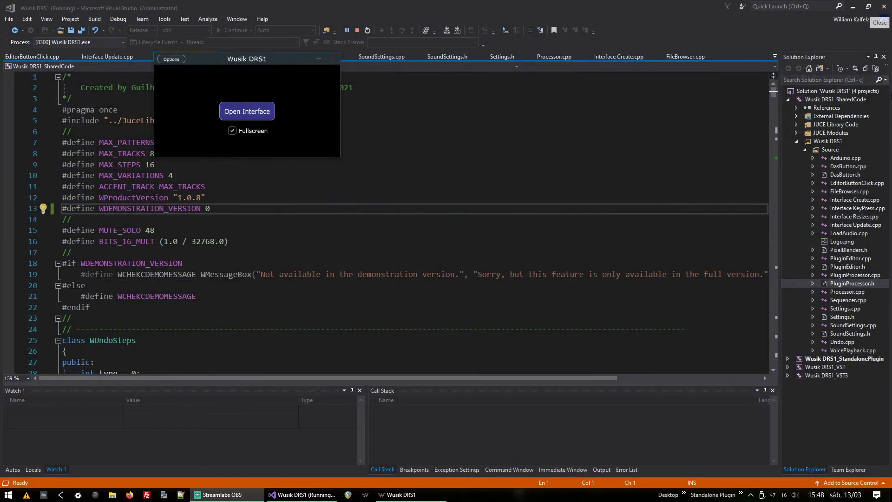
click(334, 56)
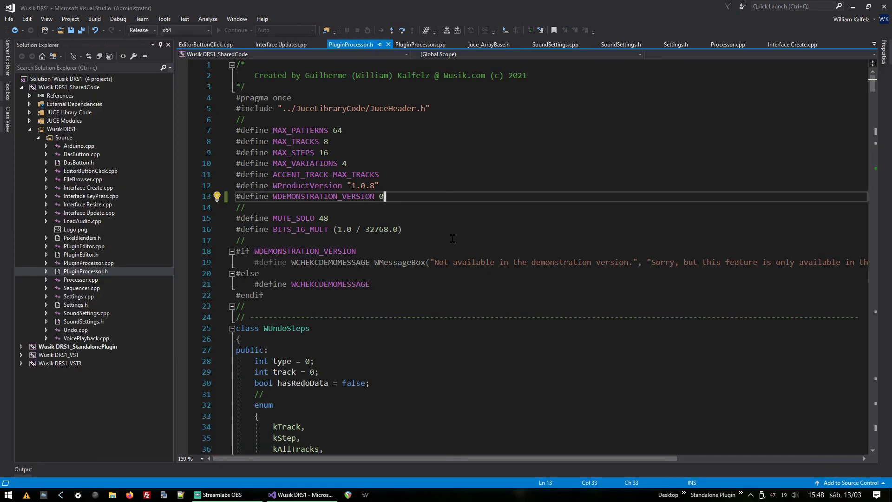
click(453, 241)
key(ctrl+Tab)
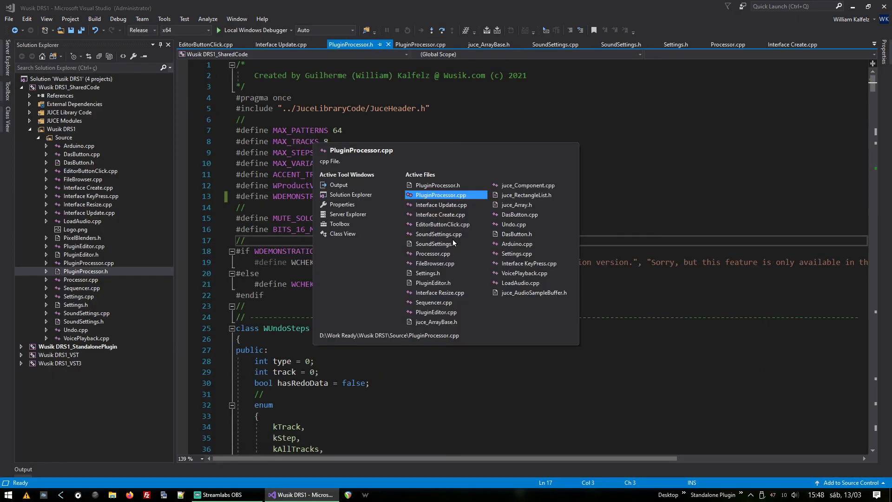
Go through the V1.0.8 change notes, highlighting the New Feature lines and the entries down to the Edit and M/S button order
click(403, 163)
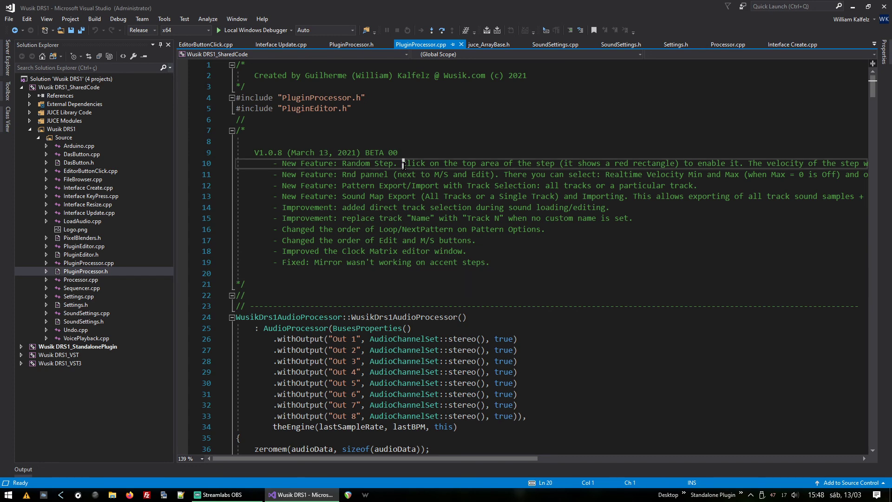
key(Home)
key(shift+Down)
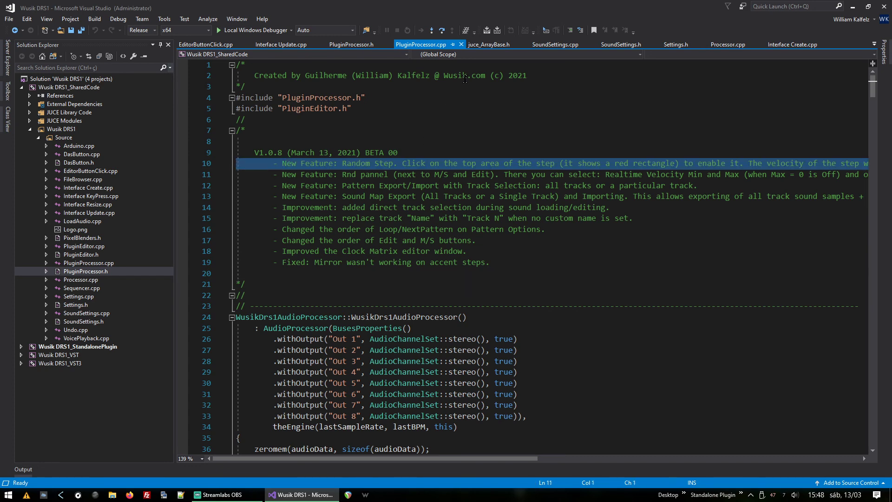
key(shift+Down)
key(shift+Down)
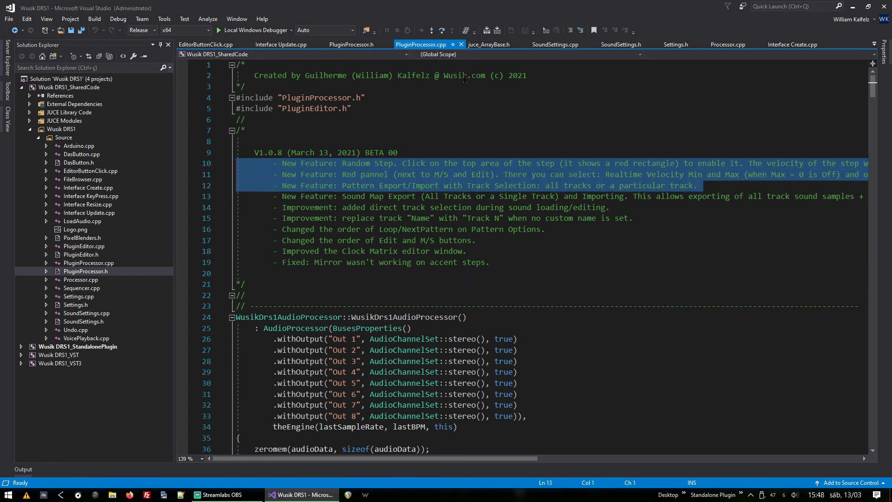
key(shift+Down)
key(Down)
key(Up)
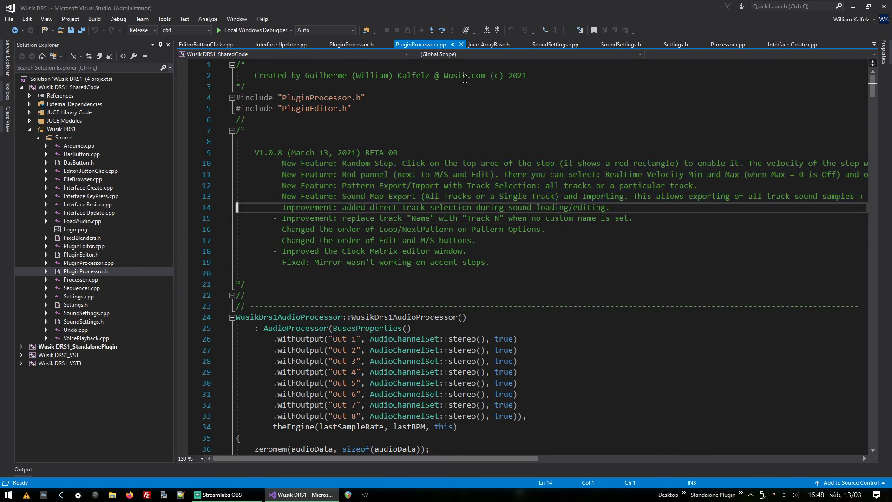
key(shift+Down)
key(shift+Down)
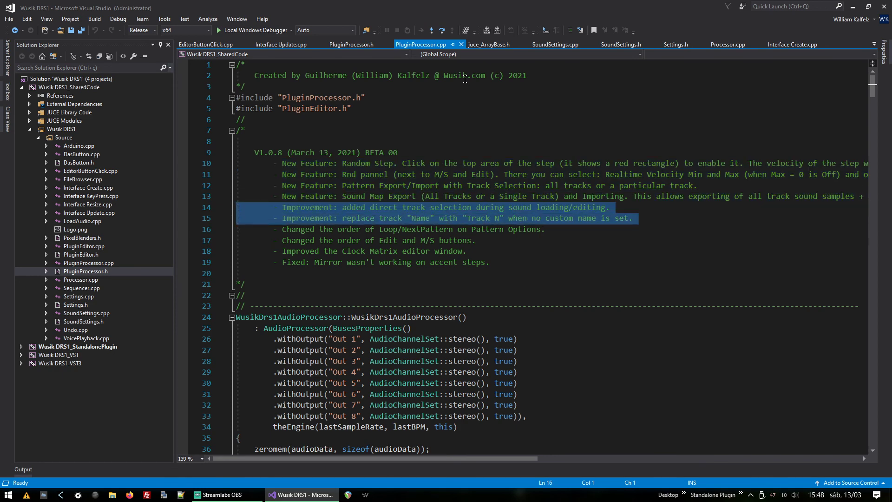
key(shift+Down)
key(shift+Down)
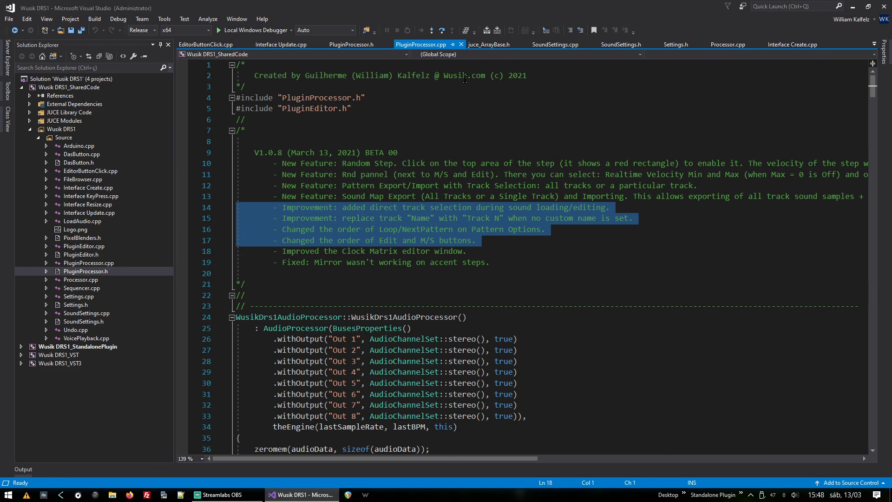
Run Wusik DRS1 again, examine the Clock Matrix editor from the global settings, and close it
key(F5)
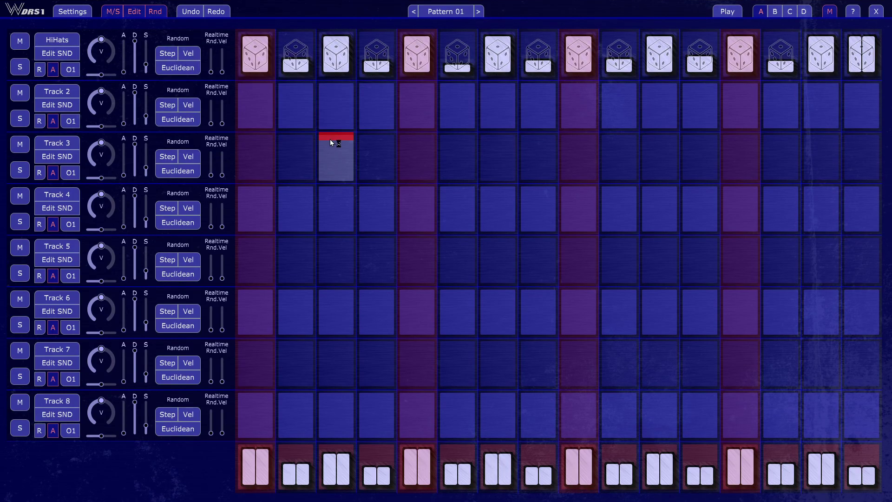
click(79, 11)
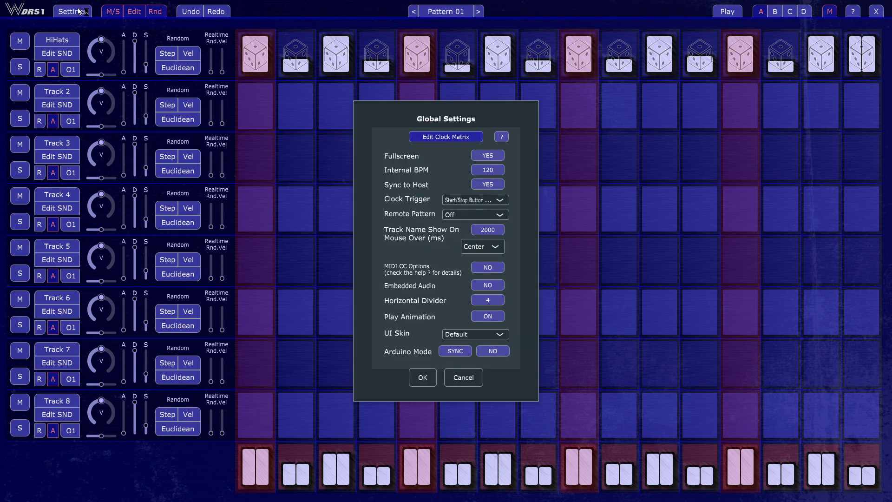
click(461, 138)
click(461, 138)
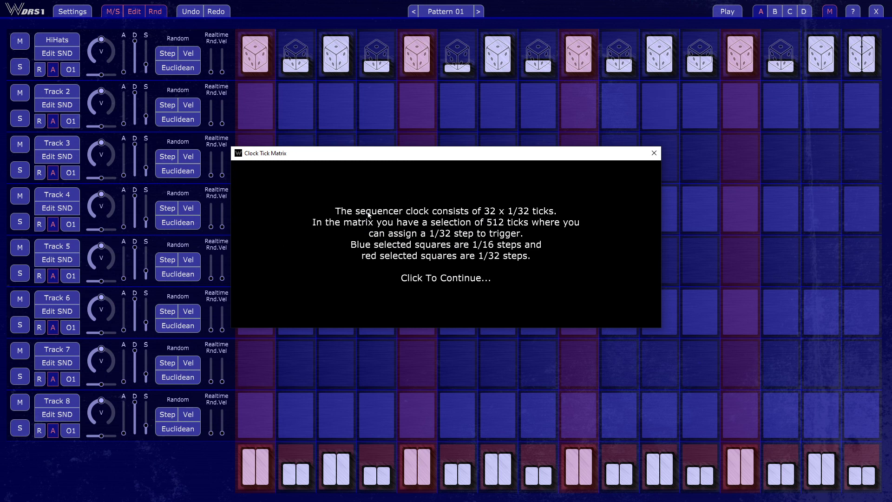
click(440, 210)
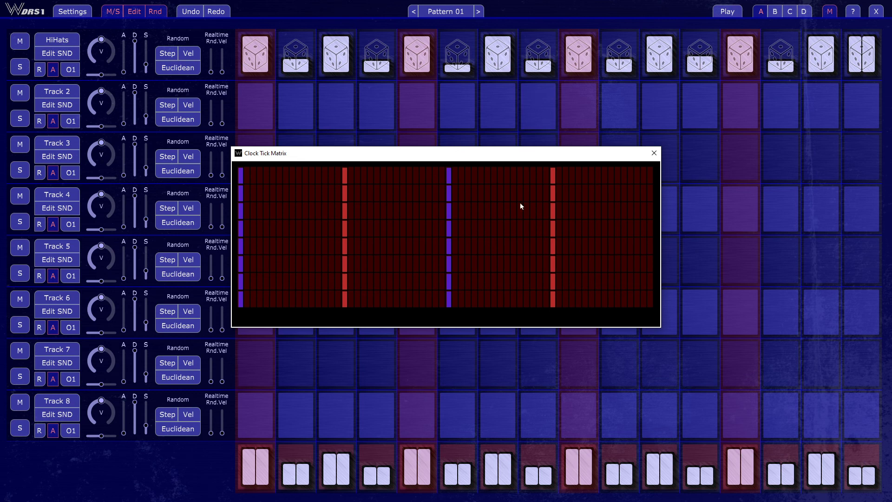
click(654, 153)
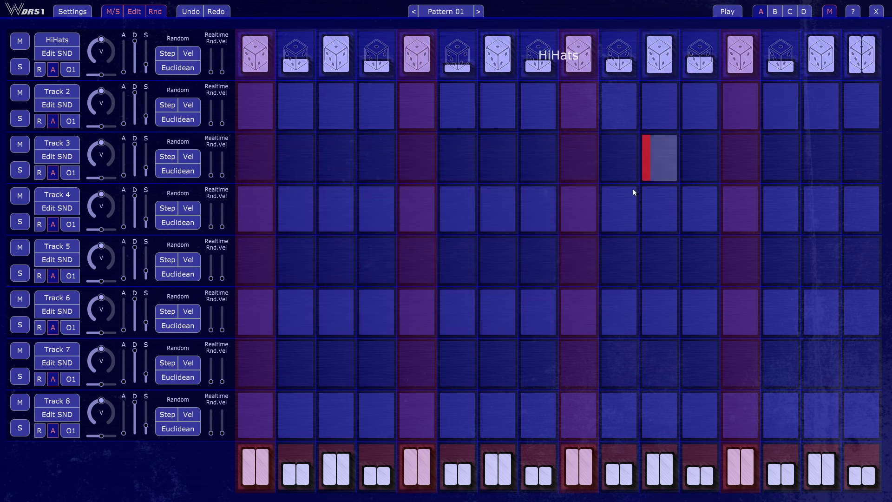